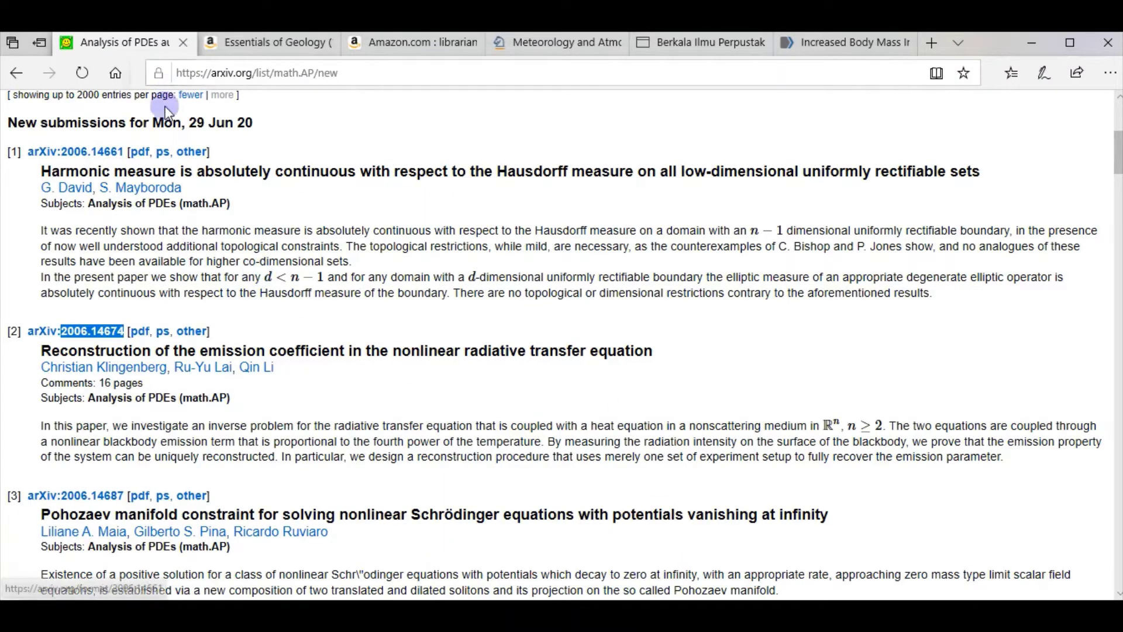
- Copy the arXiv ID 2006.14674 from the submissions list, generate its citation in ZoteroBib and review the bibliography entry
{"action": "right_click", "coordinate": [95, 338]}
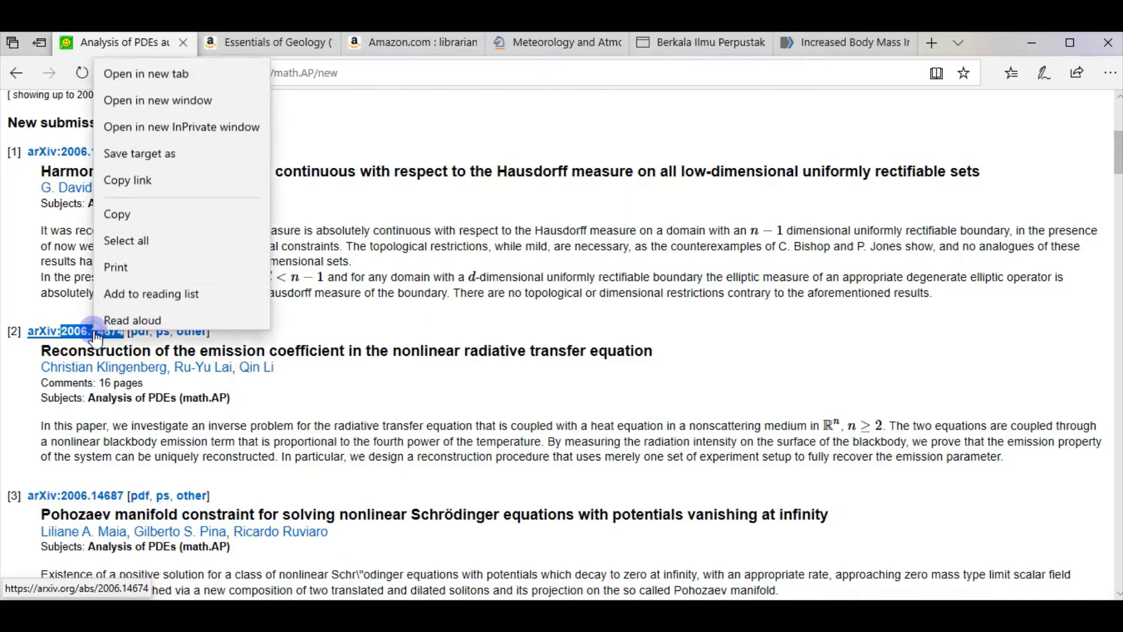
{"action": "left_click", "coordinate": [129, 212]}
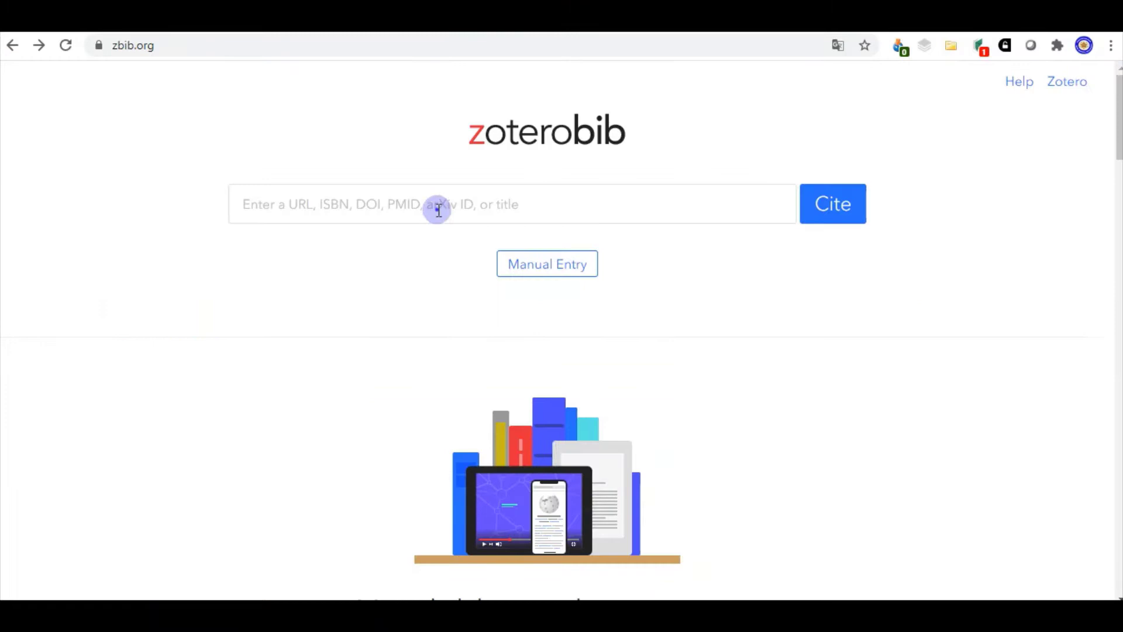
{"action": "right_click", "coordinate": [437, 210]}
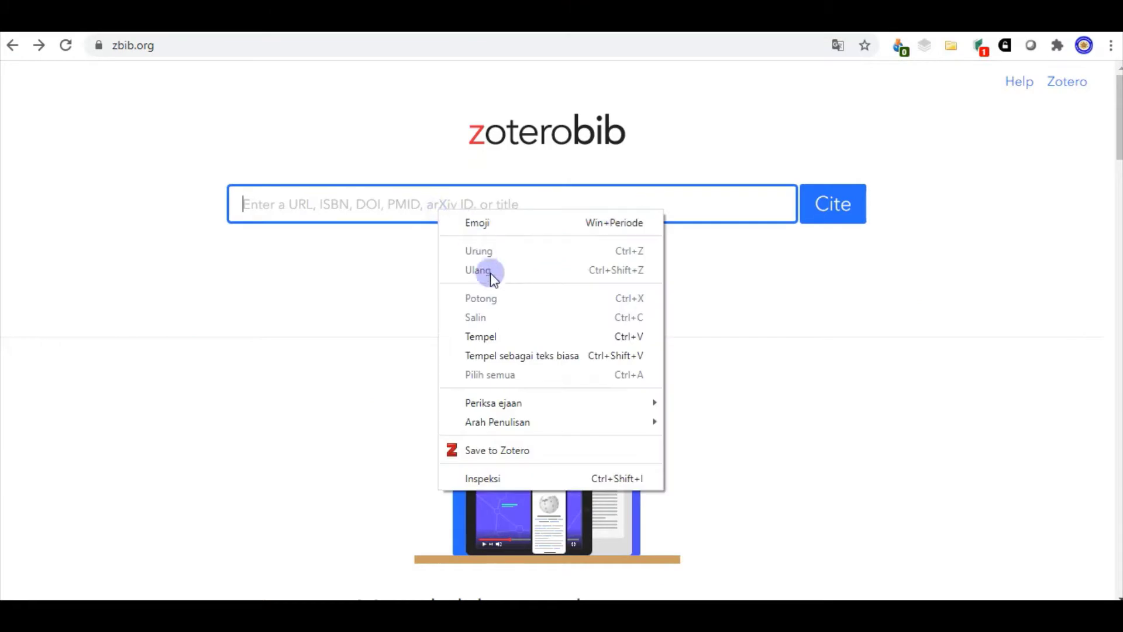
{"action": "left_click", "coordinate": [502, 336]}
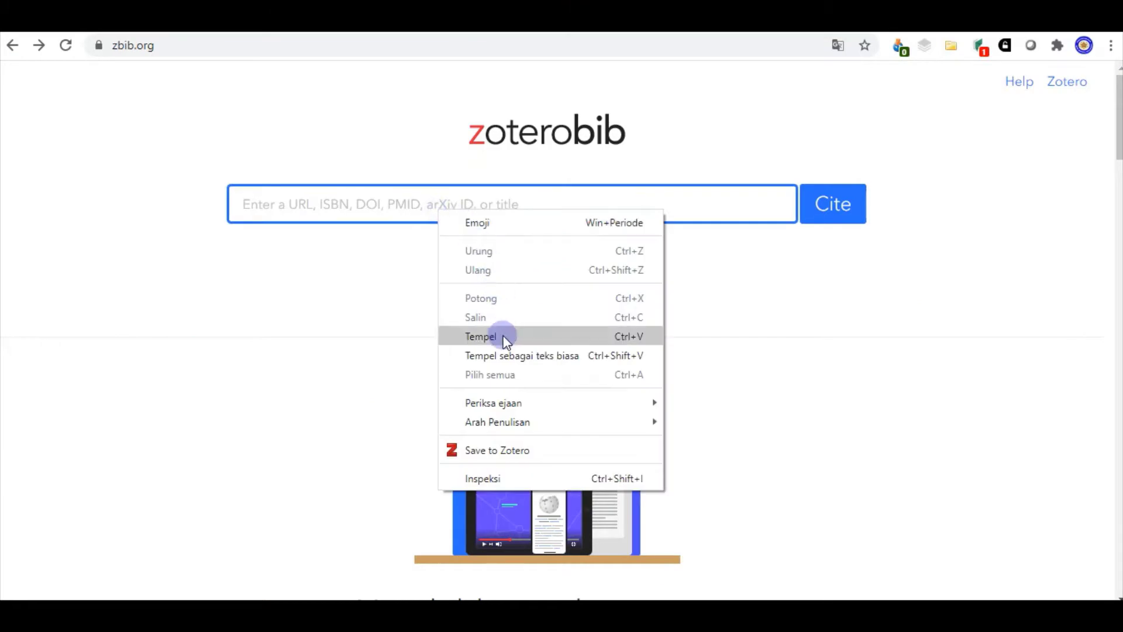
{"action": "left_click", "coordinate": [829, 209]}
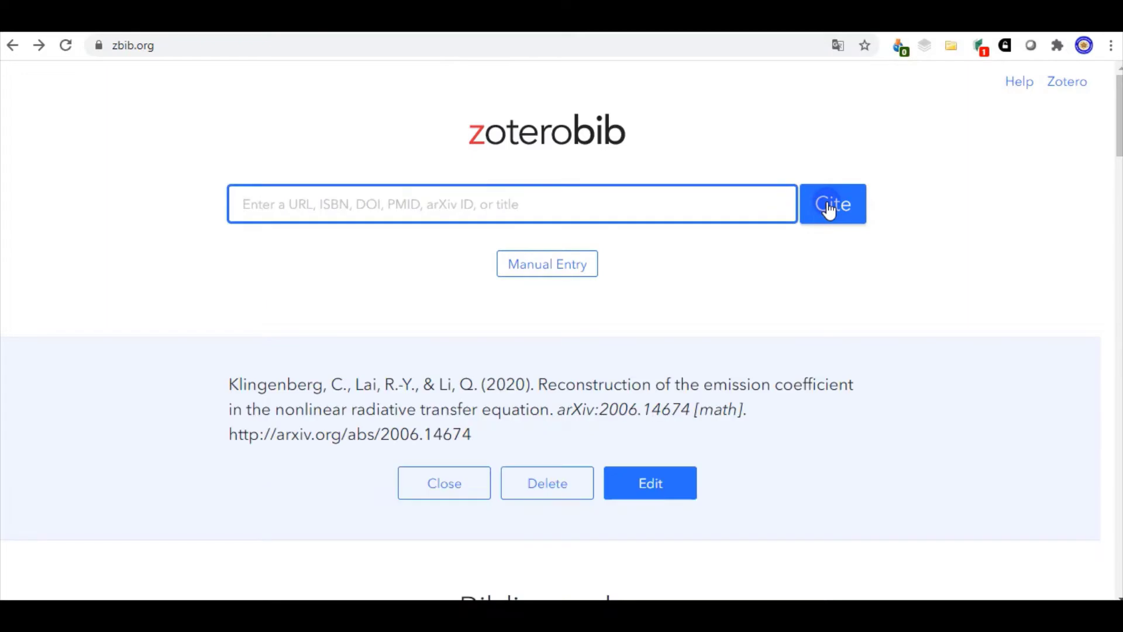
{"action": "left_click_drag", "start_coordinate": [229, 384], "coordinate": [471, 434]}
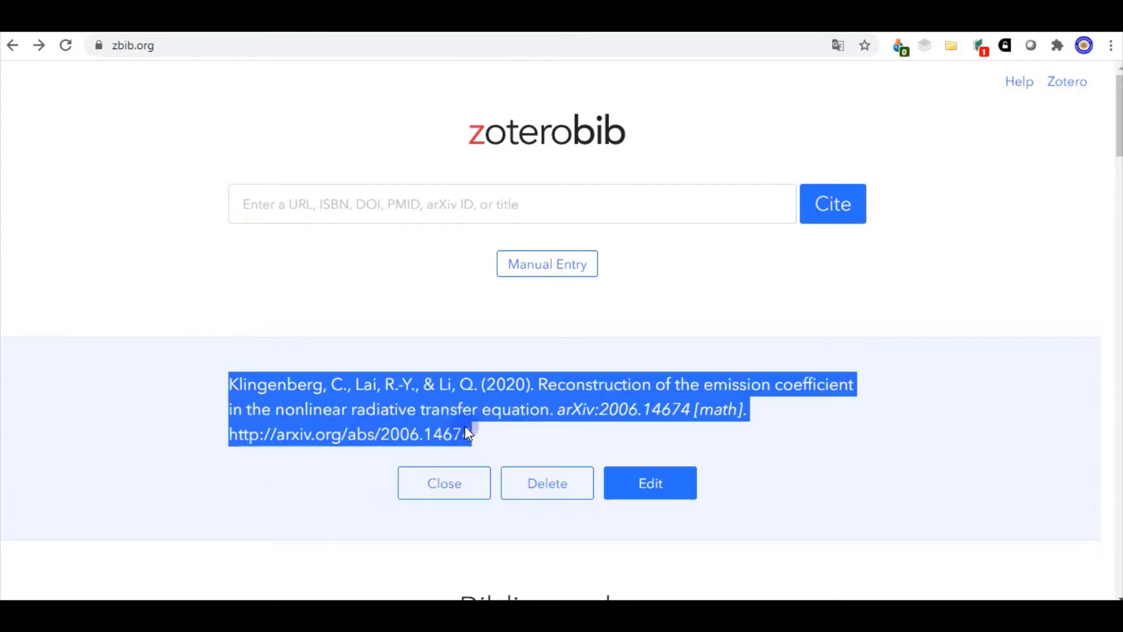
{"action": "left_click", "coordinate": [409, 375]}
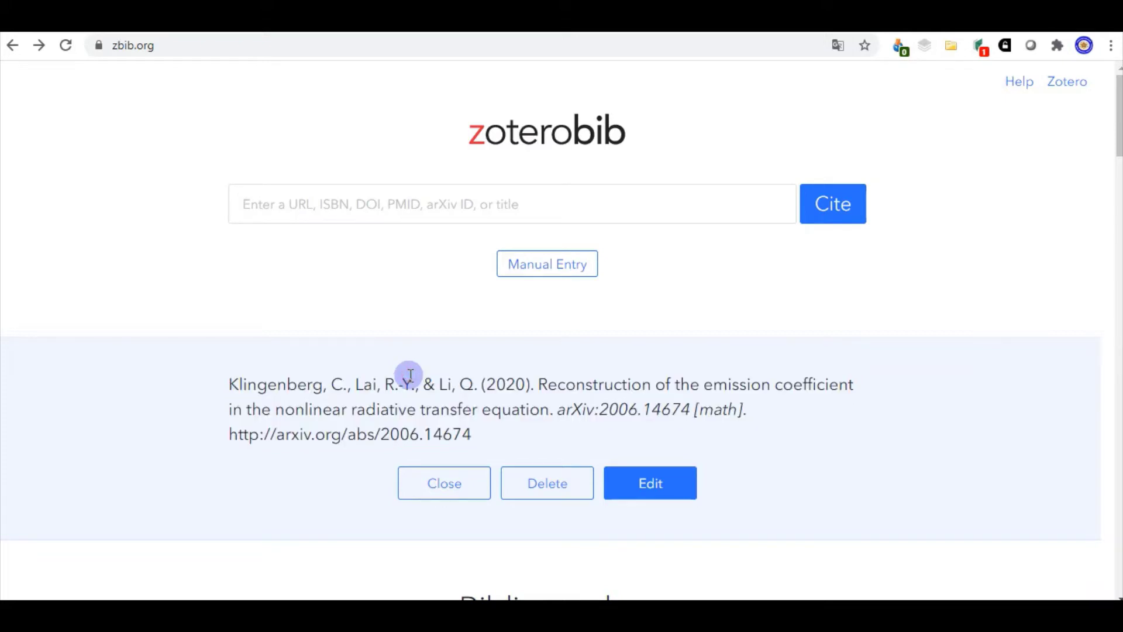
{"action": "scroll", "coordinate": [404, 371], "scroll_direction": "down", "scroll_amount": 7}
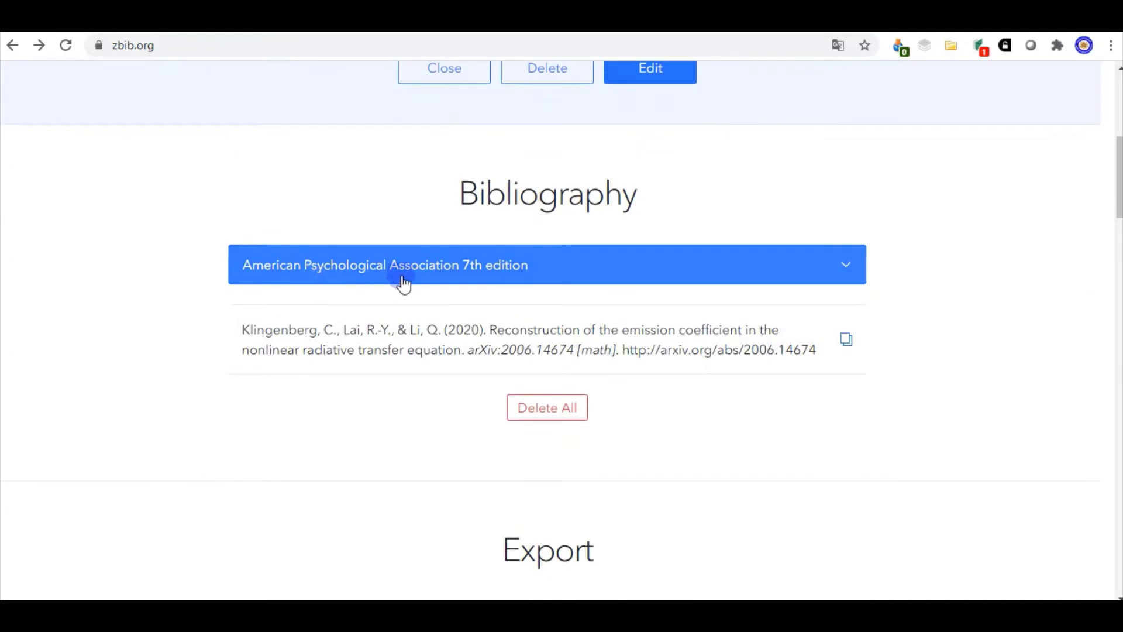
{"action": "scroll", "coordinate": [677, 226], "scroll_direction": "up", "scroll_amount": 7}
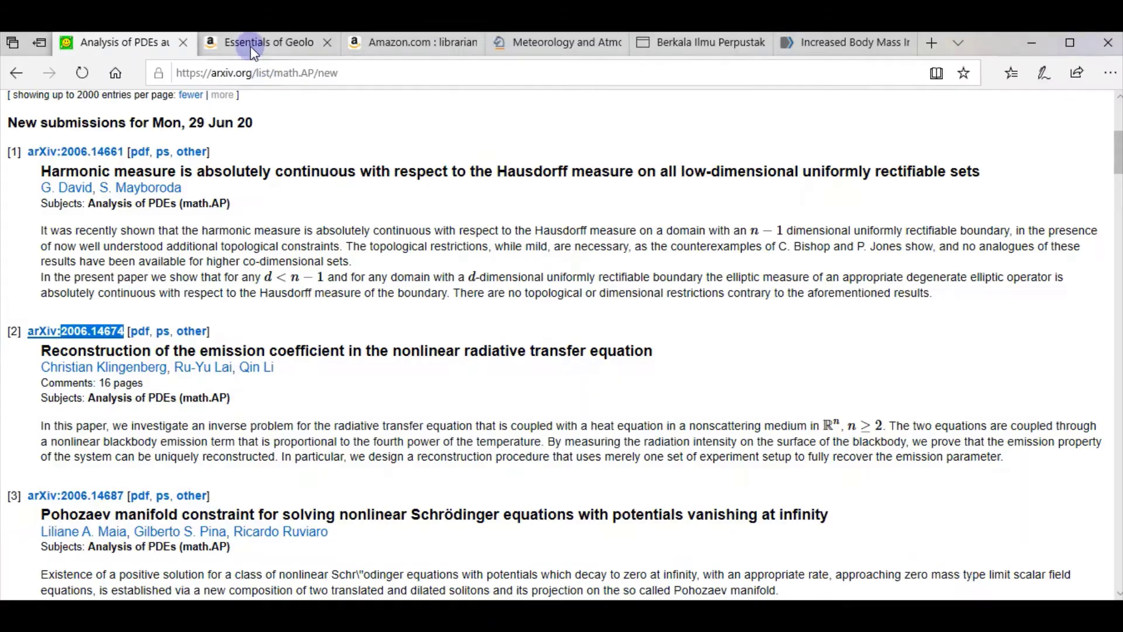
{"action": "left_click", "coordinate": [250, 45]}
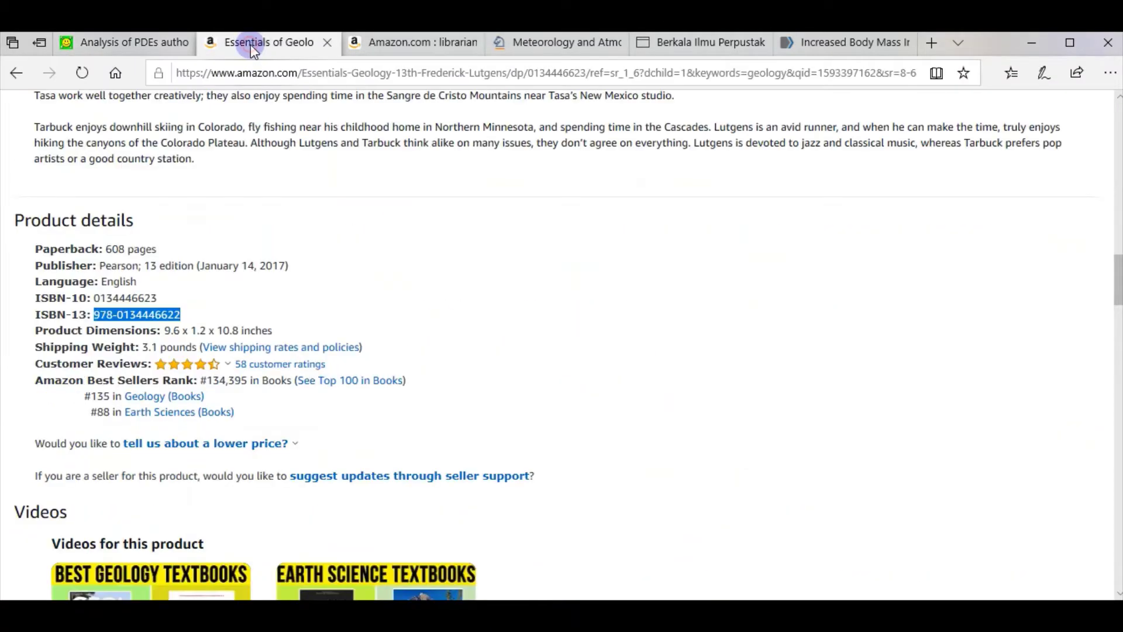
{"action": "right_click", "coordinate": [170, 321]}
{"action": "left_click", "coordinate": [187, 331]}
- Switch to ZoteroBib, generate a citation from the copied ISBN and check the bibliography list
{"action": "left_click", "coordinate": [657, 599]}
{"action": "left_click", "coordinate": [431, 205]}
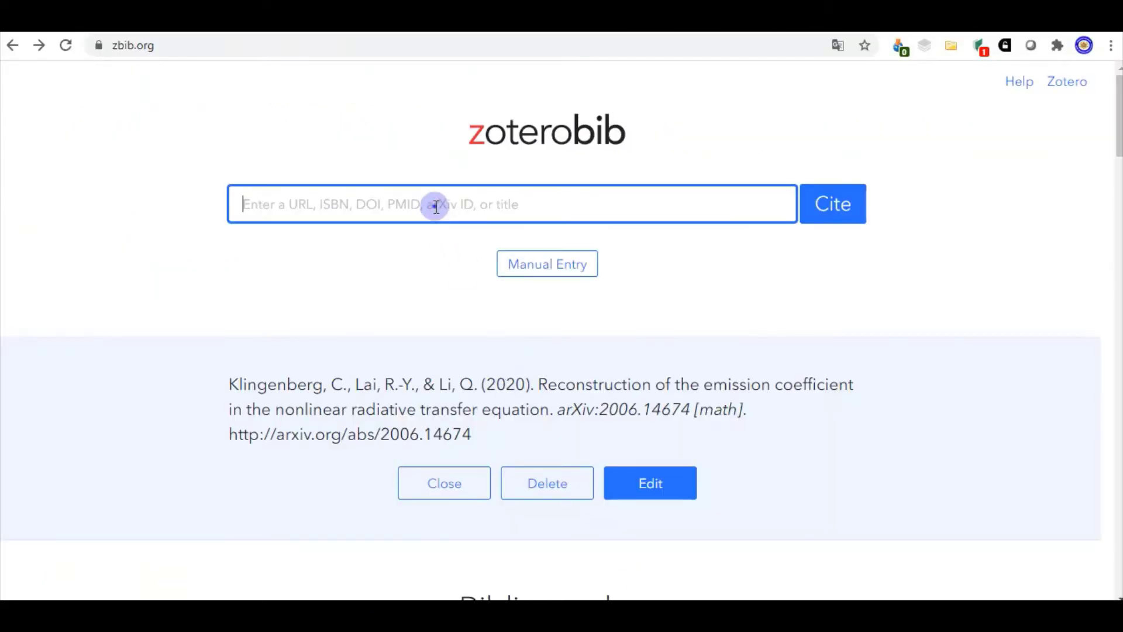
{"action": "right_click", "coordinate": [434, 206]}
{"action": "left_click", "coordinate": [489, 333]}
{"action": "left_click", "coordinate": [835, 206]}
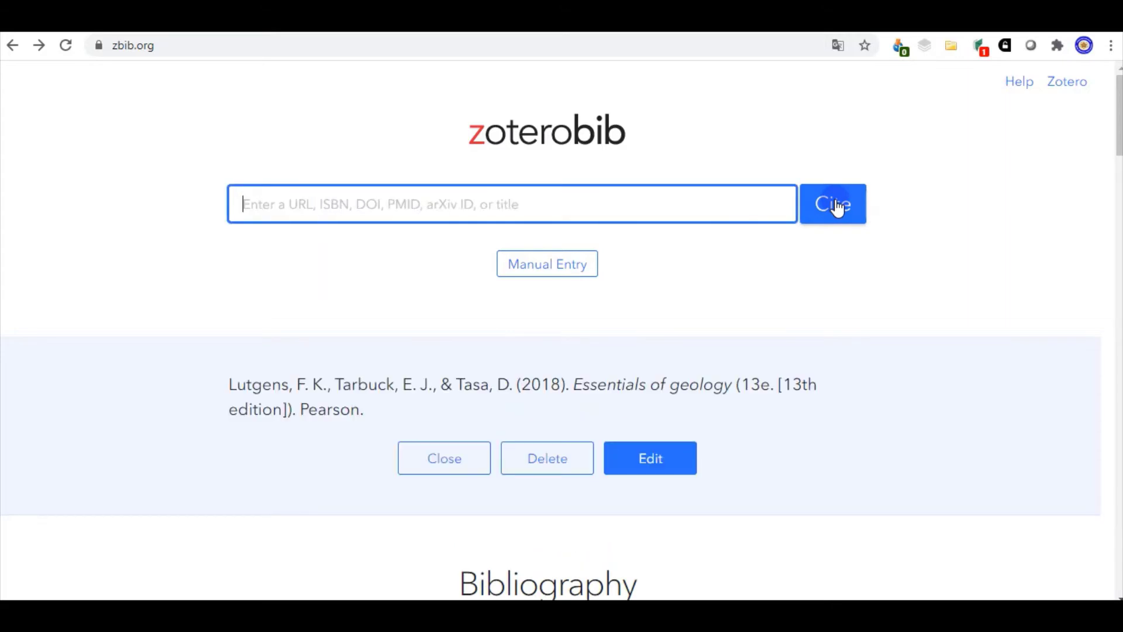
{"action": "scroll", "coordinate": [711, 280], "scroll_direction": "down", "scroll_amount": 8}
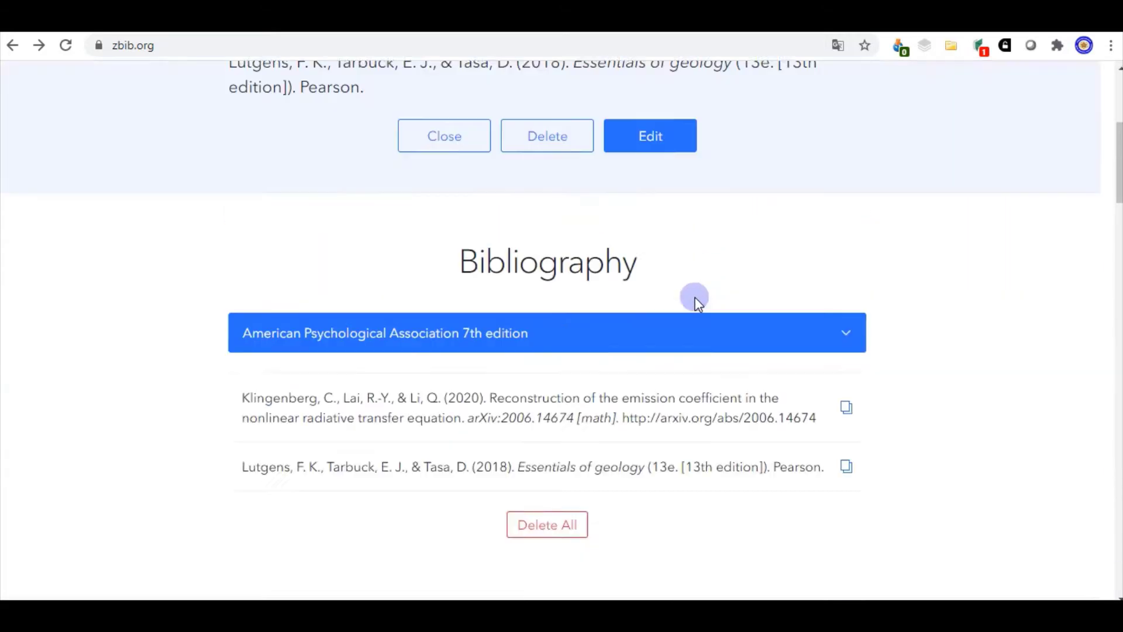
{"action": "scroll", "coordinate": [694, 304], "scroll_direction": "up", "scroll_amount": 7}
- Copy the book title "Ronan the Librarian" from the Amazon librarian search results in the other browser
{"action": "key", "text": "alt+Tab"}
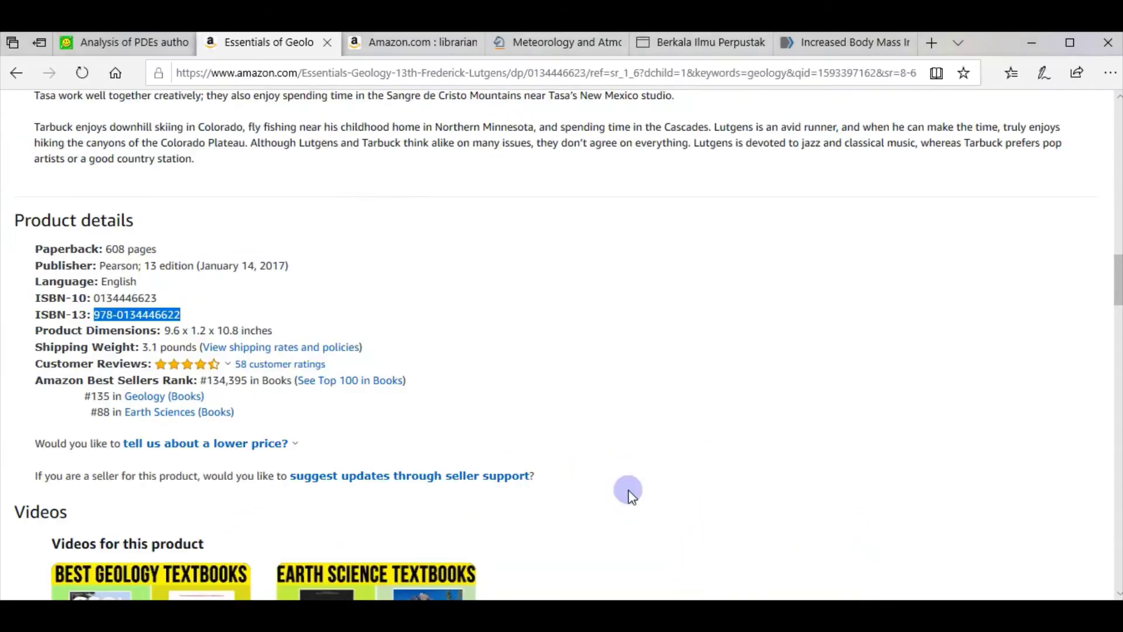
{"action": "left_click", "coordinate": [359, 41]}
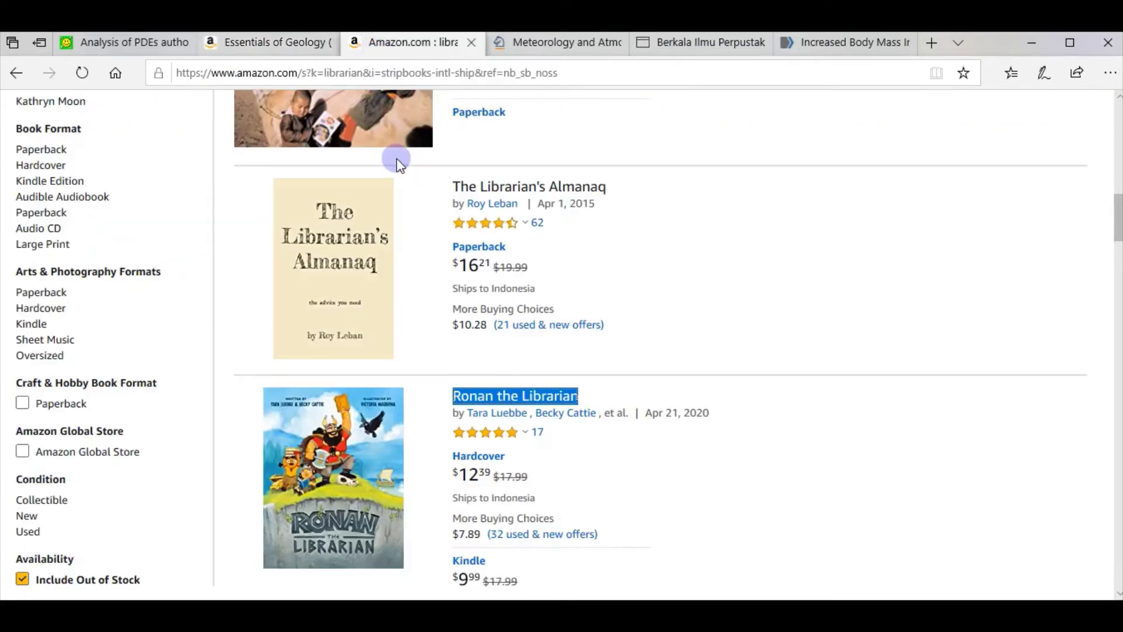
{"action": "right_click", "coordinate": [482, 395]}
{"action": "left_click", "coordinate": [512, 272]}
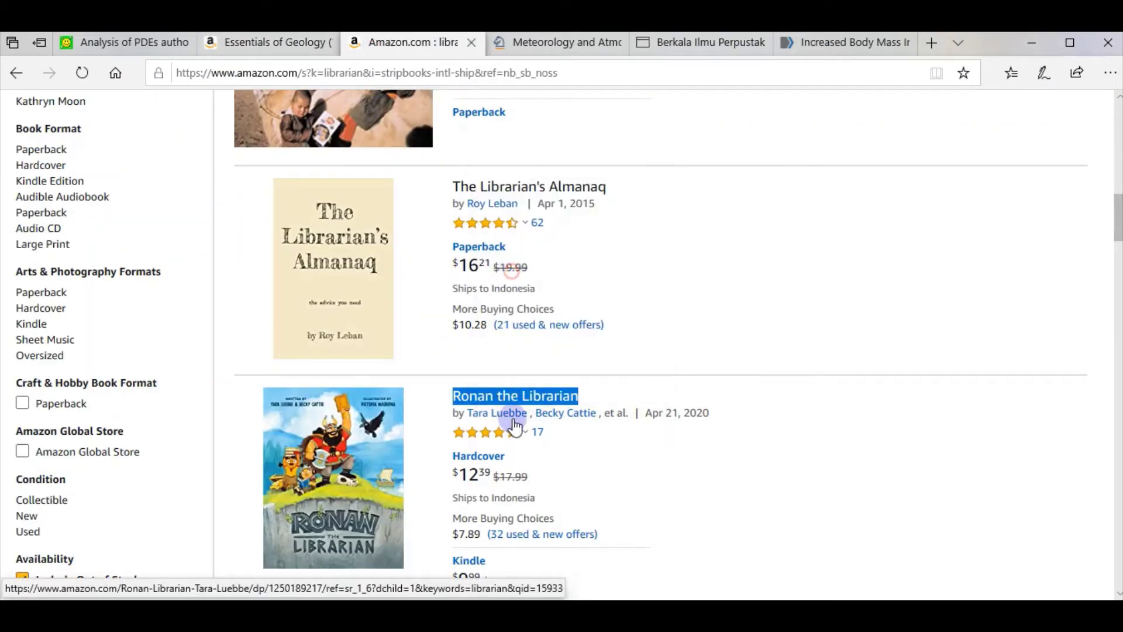
- Search ZoteroBib for the copied title, add the 2020 Roaring Brook Press book as a citation and check the bibliography
{"action": "key", "text": "alt+Tab"}
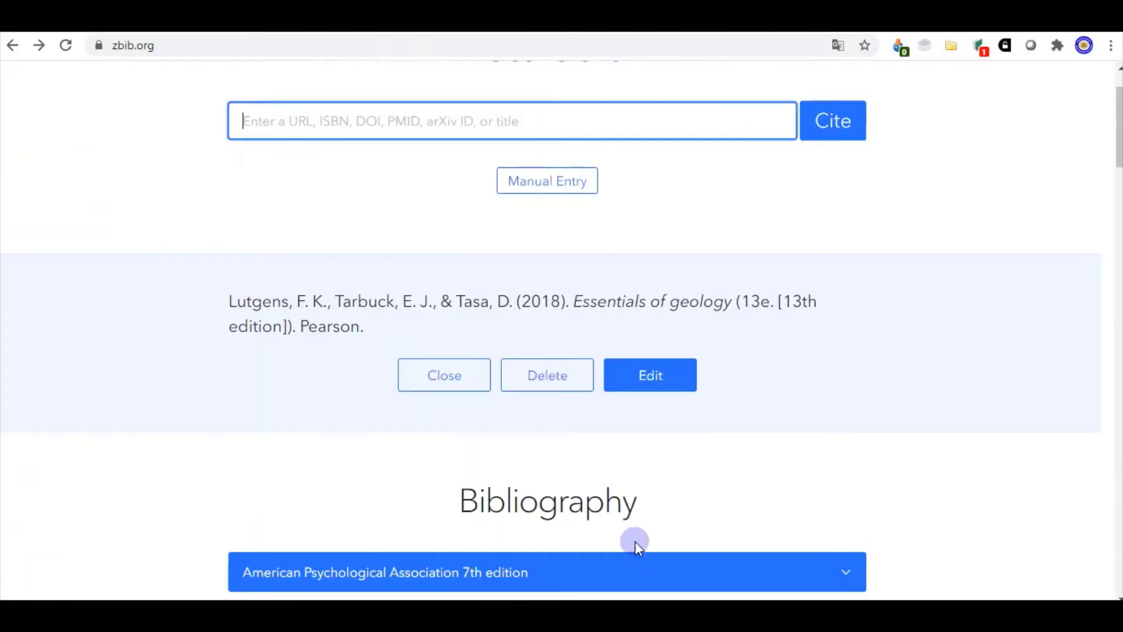
{"action": "right_click", "coordinate": [409, 124]}
{"action": "left_click", "coordinate": [466, 246]}
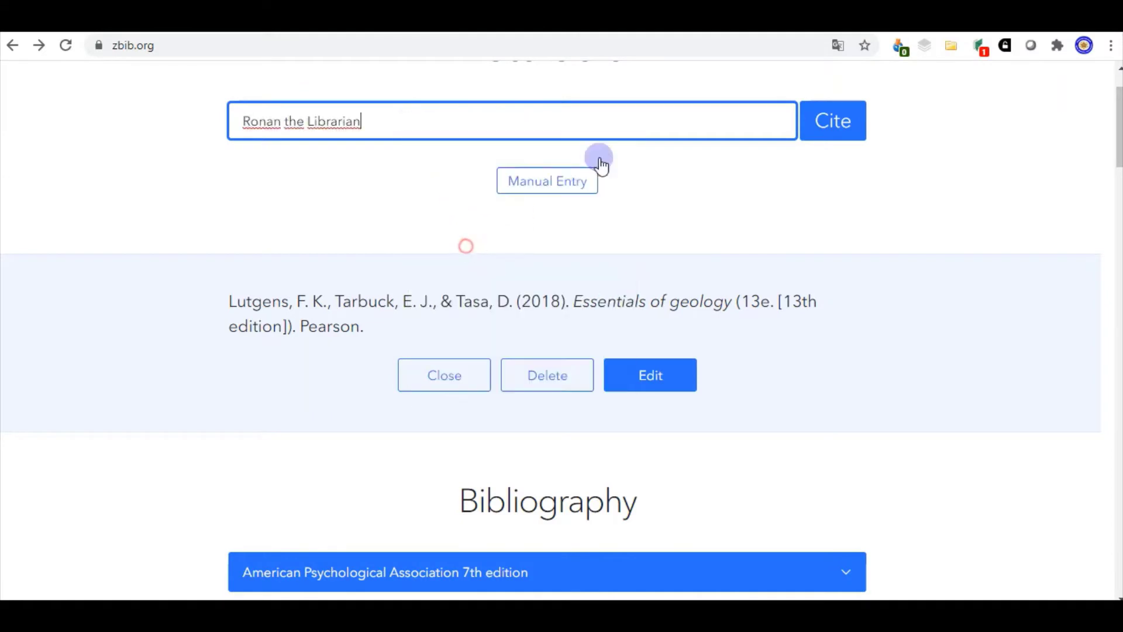
{"action": "left_click", "coordinate": [822, 138]}
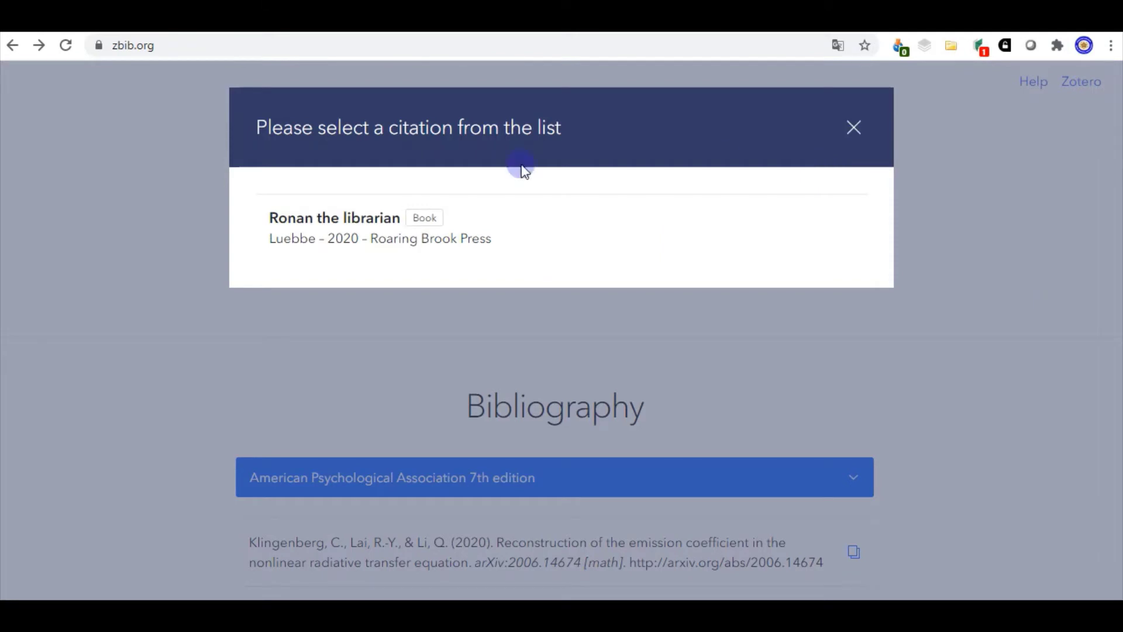
{"action": "left_click", "coordinate": [371, 216]}
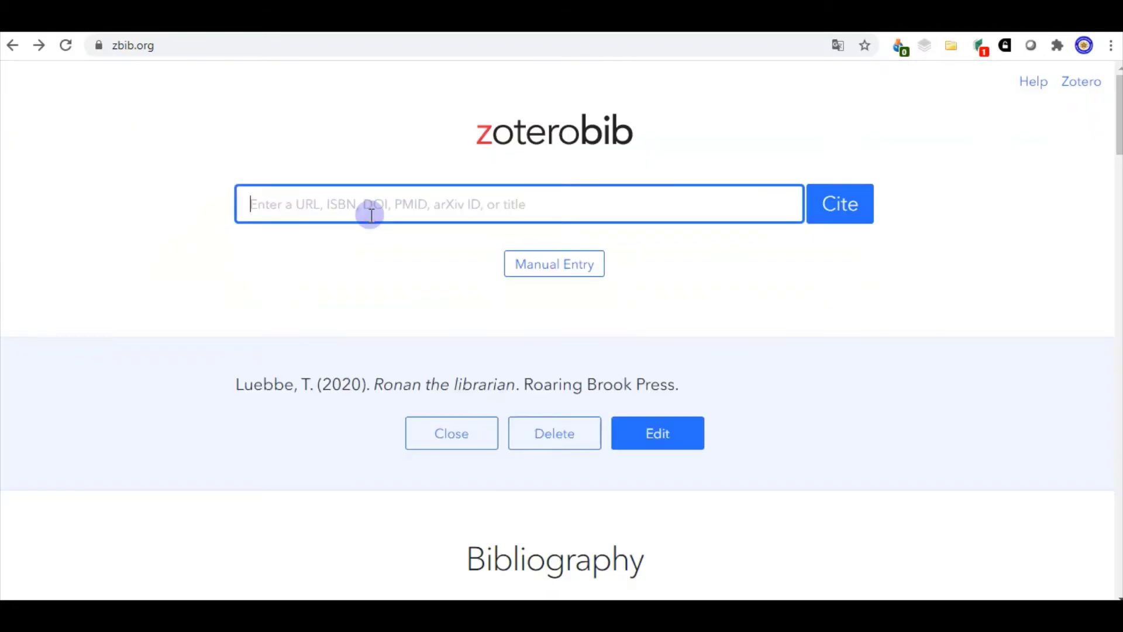
{"action": "scroll", "coordinate": [385, 226], "scroll_direction": "down", "scroll_amount": 8}
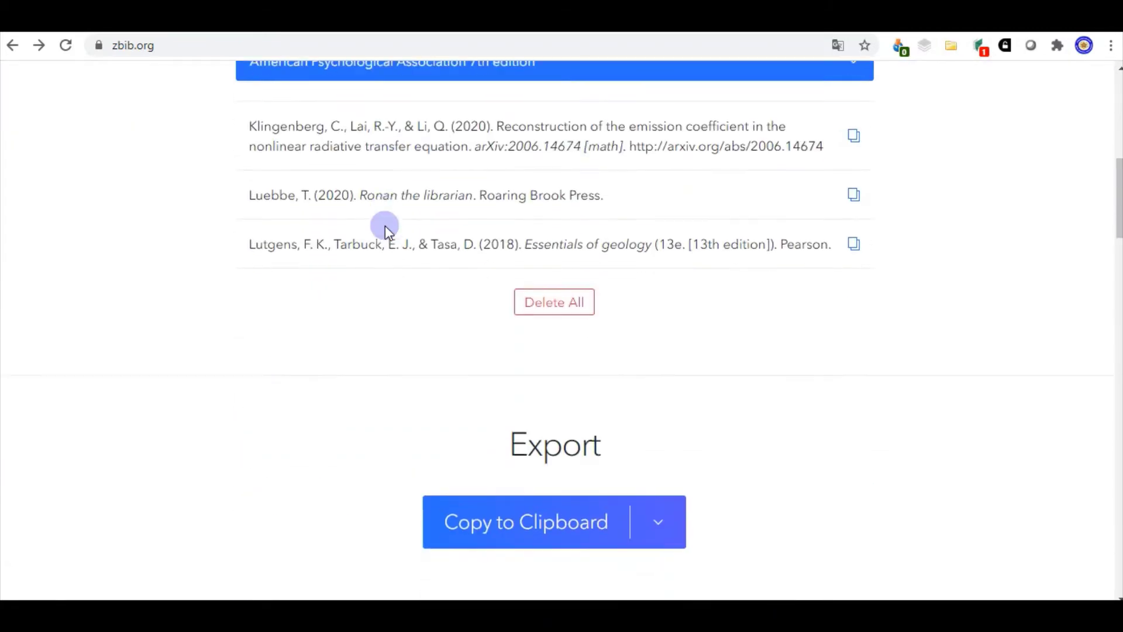
{"action": "scroll", "coordinate": [406, 257], "scroll_direction": "up", "scroll_amount": 8}
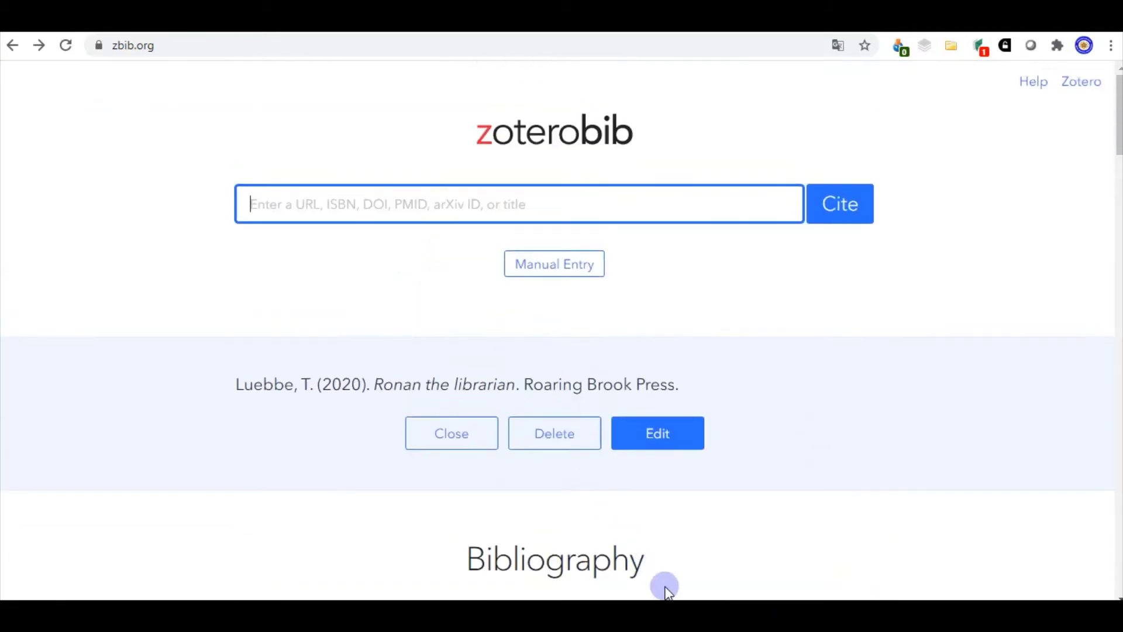
- Copy the link of the Springer article "Entropy evolution characteristics during an intense tropical cyclone" in the other browser
{"action": "key", "text": "alt+Tab"}
{"action": "left_click", "coordinate": [487, 50]}
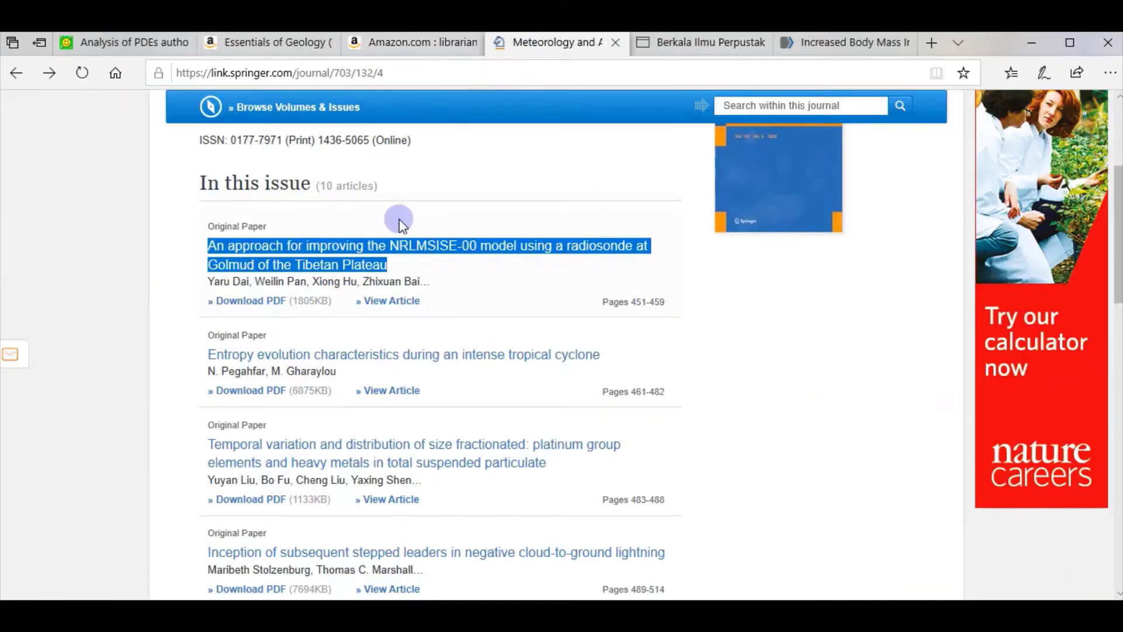
{"action": "left_click", "coordinate": [138, 242]}
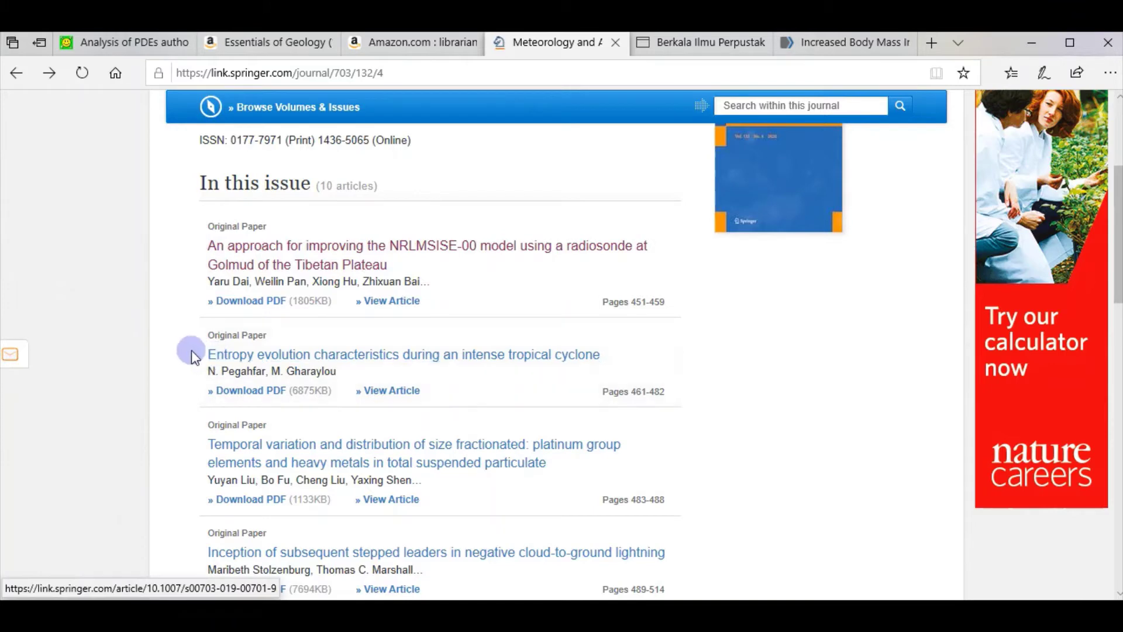
{"action": "right_click", "coordinate": [232, 356]}
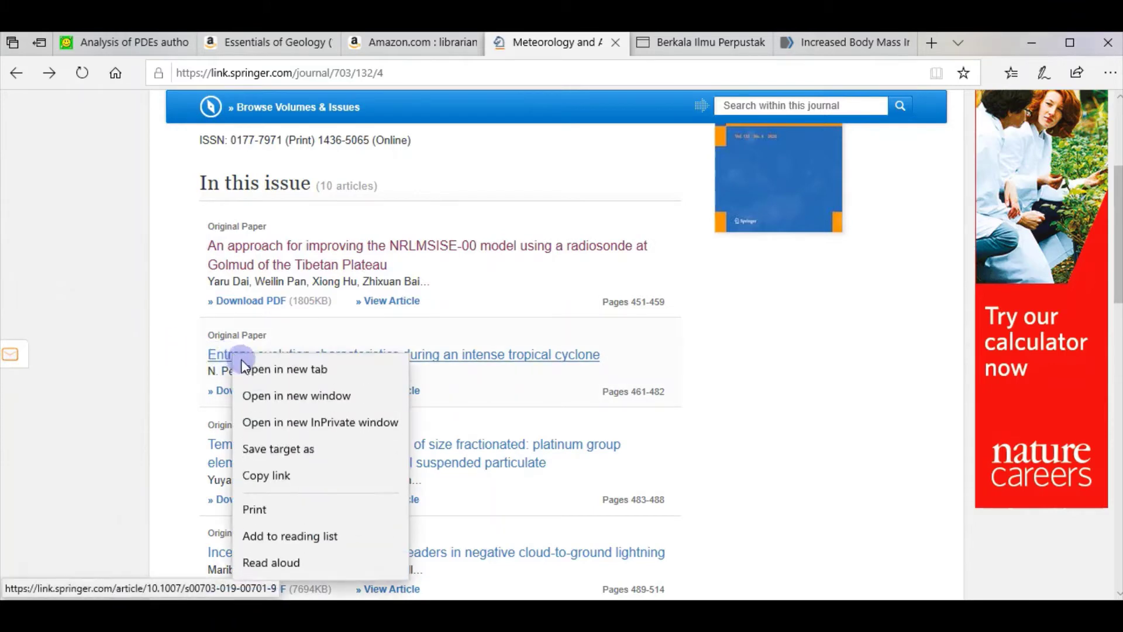
{"action": "left_click", "coordinate": [284, 473]}
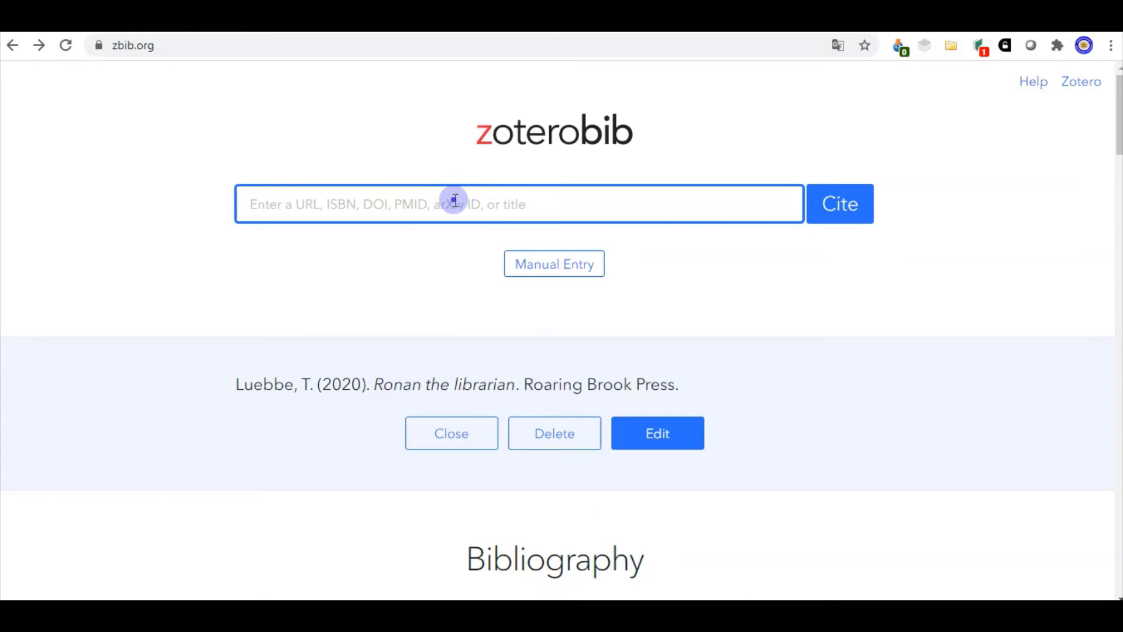
{"action": "right_click", "coordinate": [455, 201]}
{"action": "left_click", "coordinate": [511, 326]}
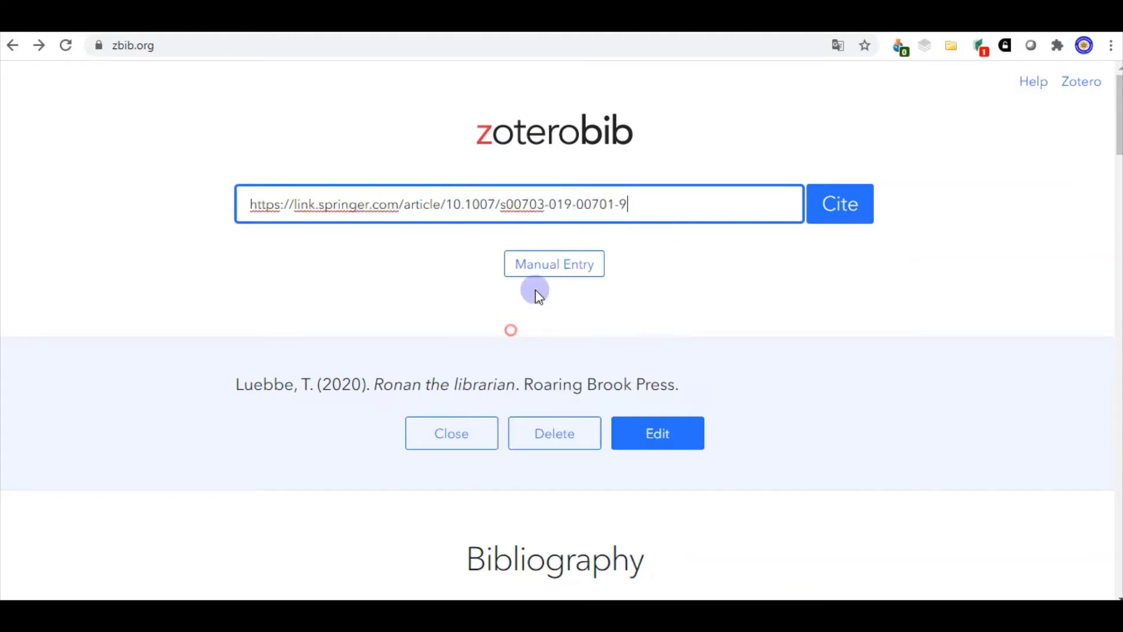
{"action": "left_click", "coordinate": [842, 210]}
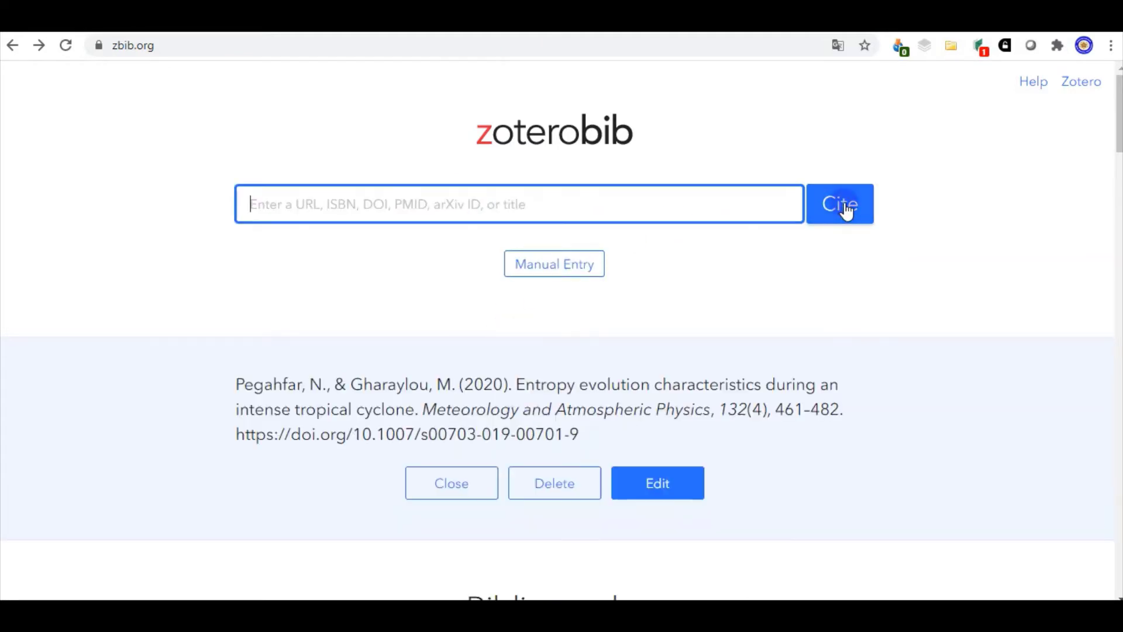
{"action": "scroll", "coordinate": [819, 225], "scroll_direction": "down", "scroll_amount": 1}
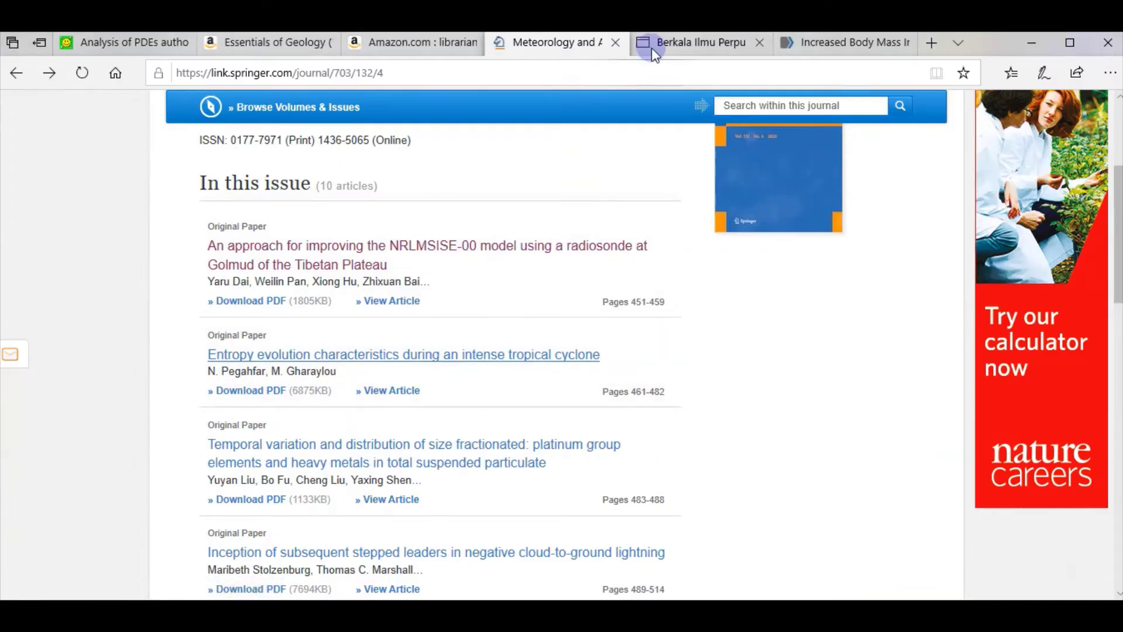
- Copy the DOI link 10.22146/bip.41672 of "Peran Perpustakaan Umum Kota Depok pada era teknologi digital" from the Berkala Ilmu Perpustakaan page
{"action": "left_click", "coordinate": [647, 45]}
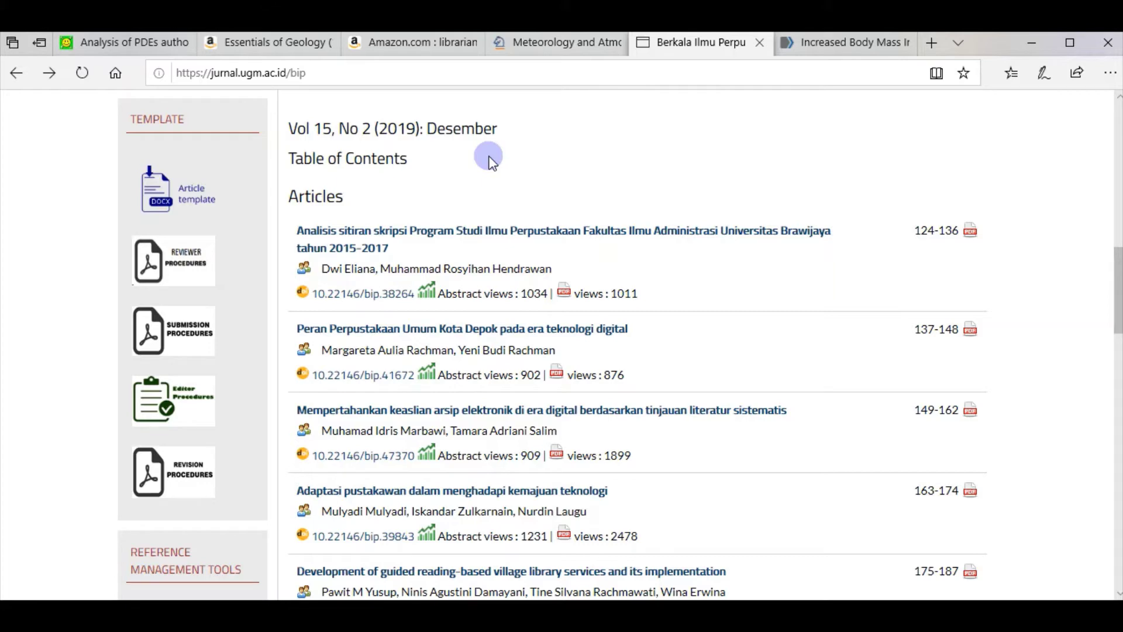
{"action": "scroll", "coordinate": [351, 246], "scroll_direction": "down", "scroll_amount": 1}
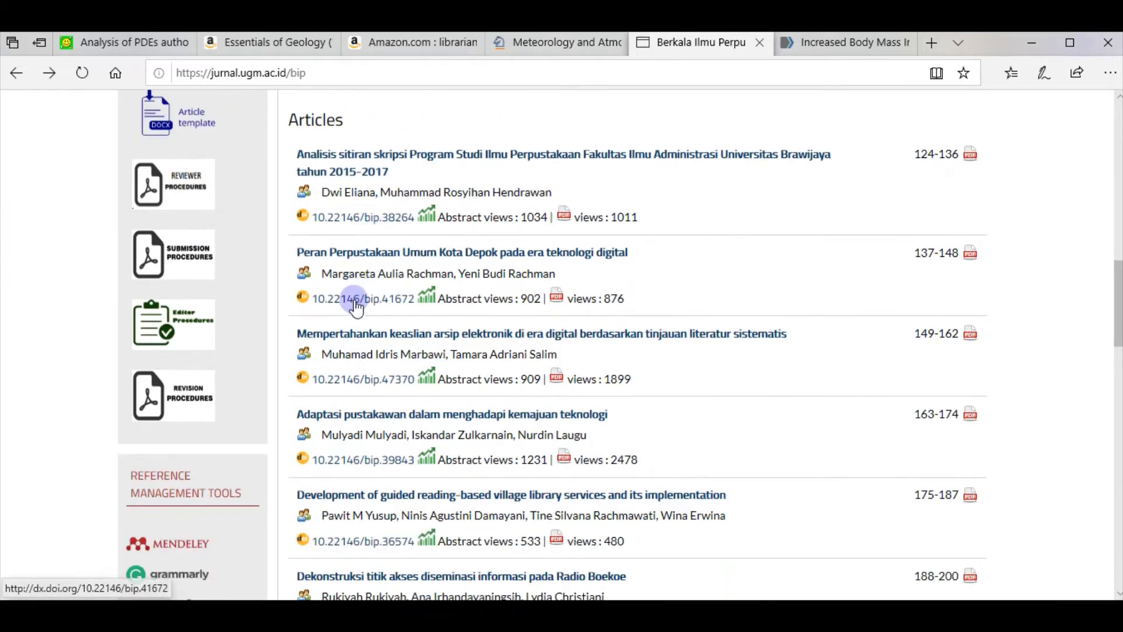
{"action": "right_click", "coordinate": [355, 303]}
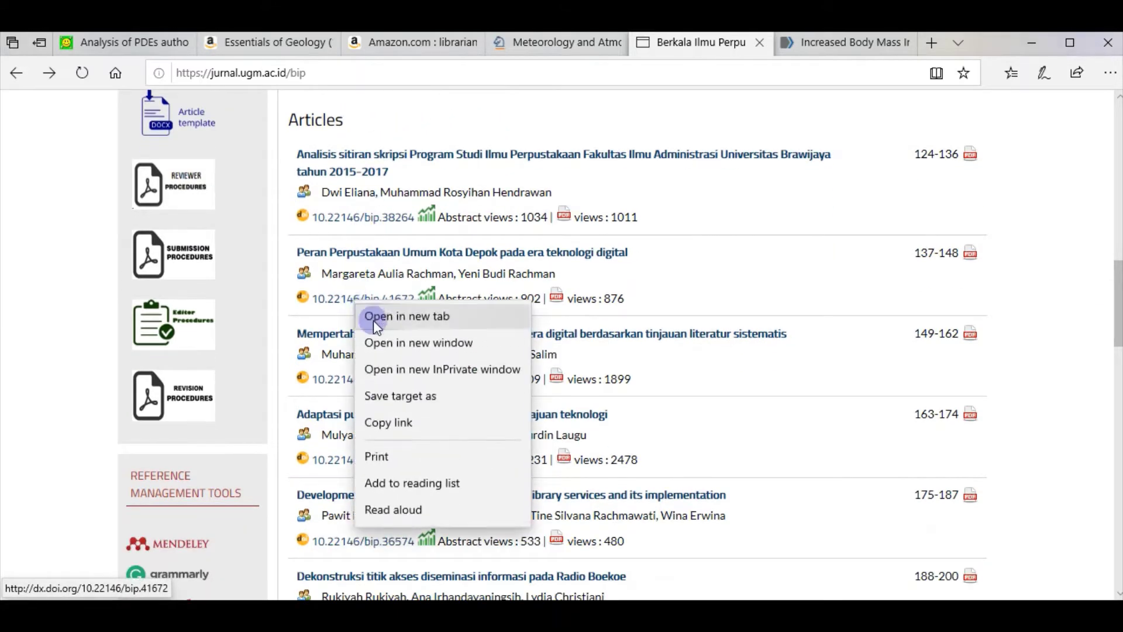
{"action": "left_click", "coordinate": [405, 424]}
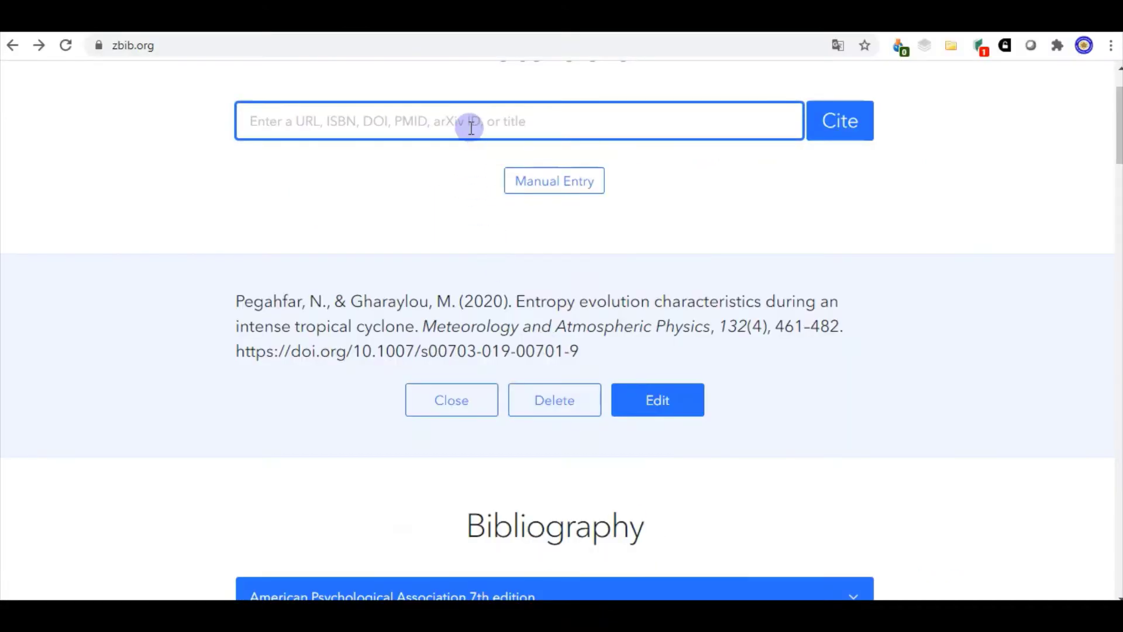
- Paste the copied DOI link into ZoteroBib, trim it to 10.22146/bip.41672 and generate the citation
{"action": "right_click", "coordinate": [469, 127]}
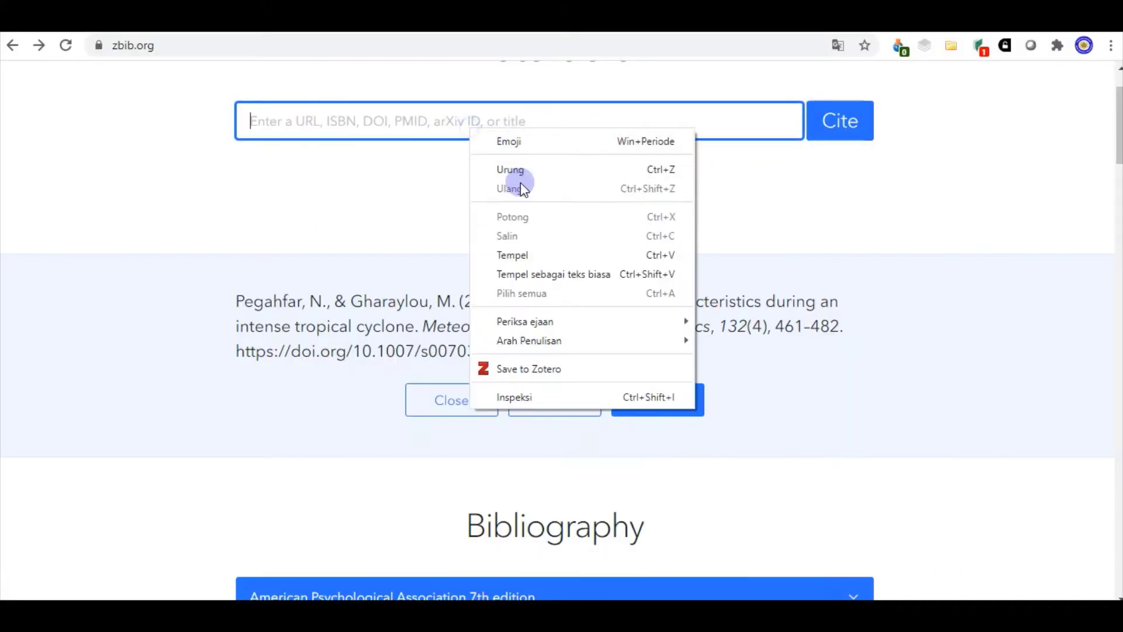
{"action": "left_click", "coordinate": [528, 260]}
{"action": "scroll", "coordinate": [185, 184], "scroll_direction": "up", "scroll_amount": 2}
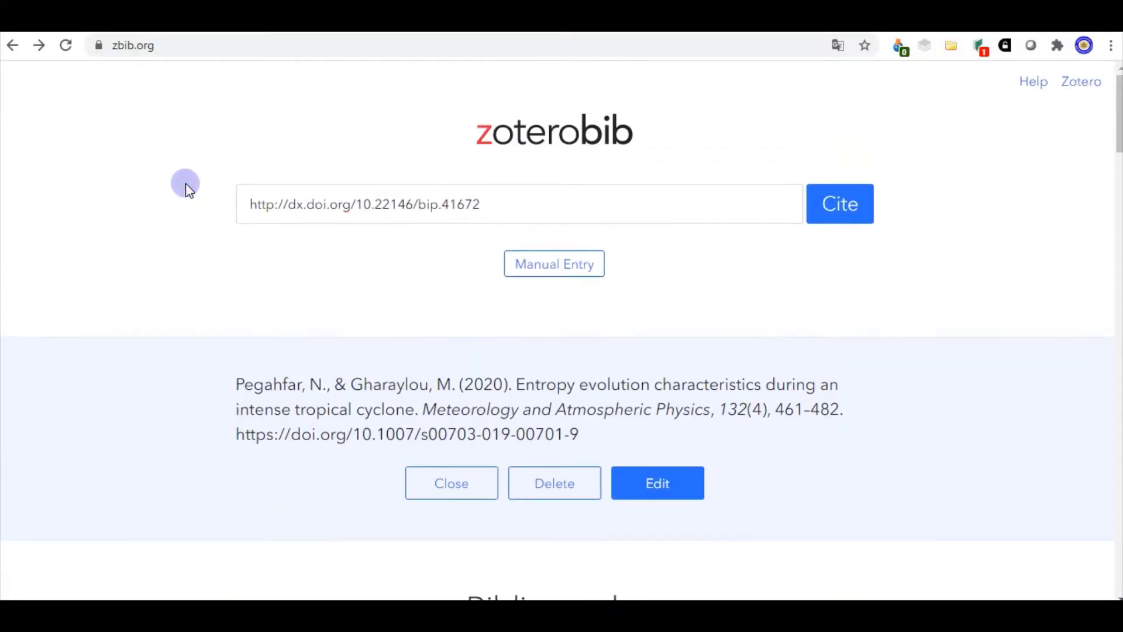
{"action": "left_click_drag", "start_coordinate": [494, 190], "coordinate": [233, 175]}
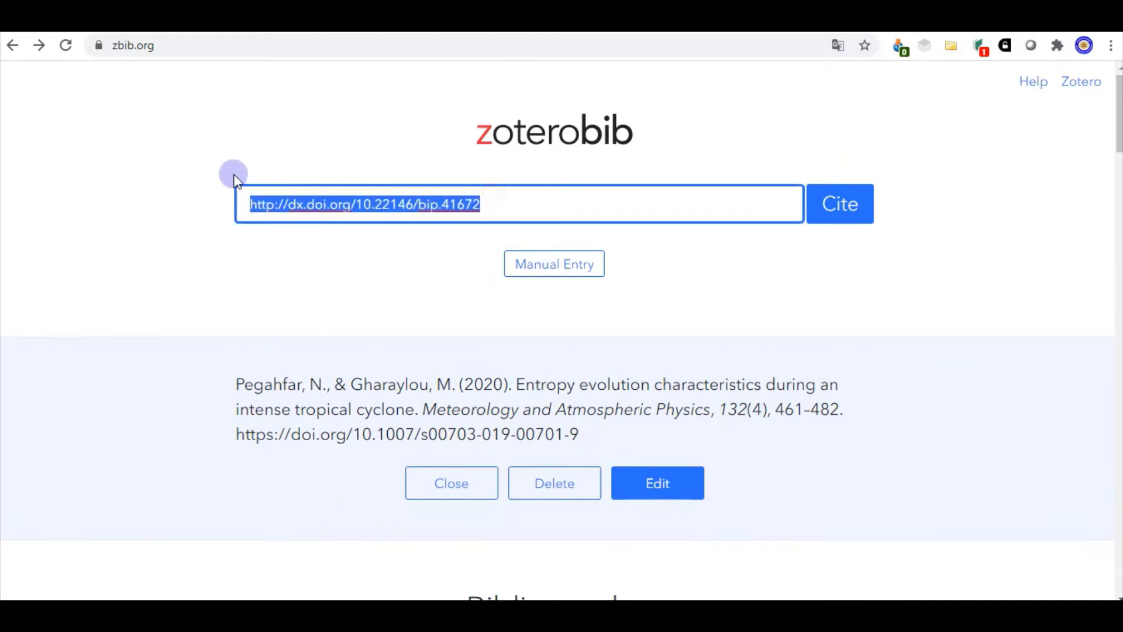
{"action": "left_click", "coordinate": [181, 198]}
{"action": "left_click_drag", "start_coordinate": [357, 206], "coordinate": [216, 186]}
{"action": "key", "text": "BackSpace"}
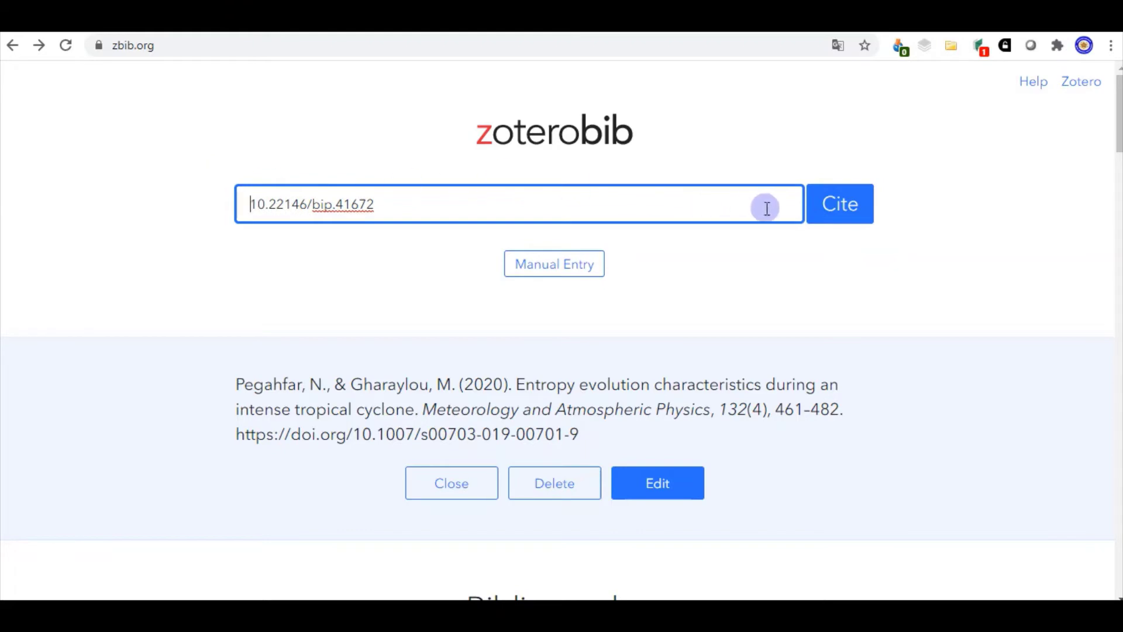
{"action": "left_click", "coordinate": [831, 212]}
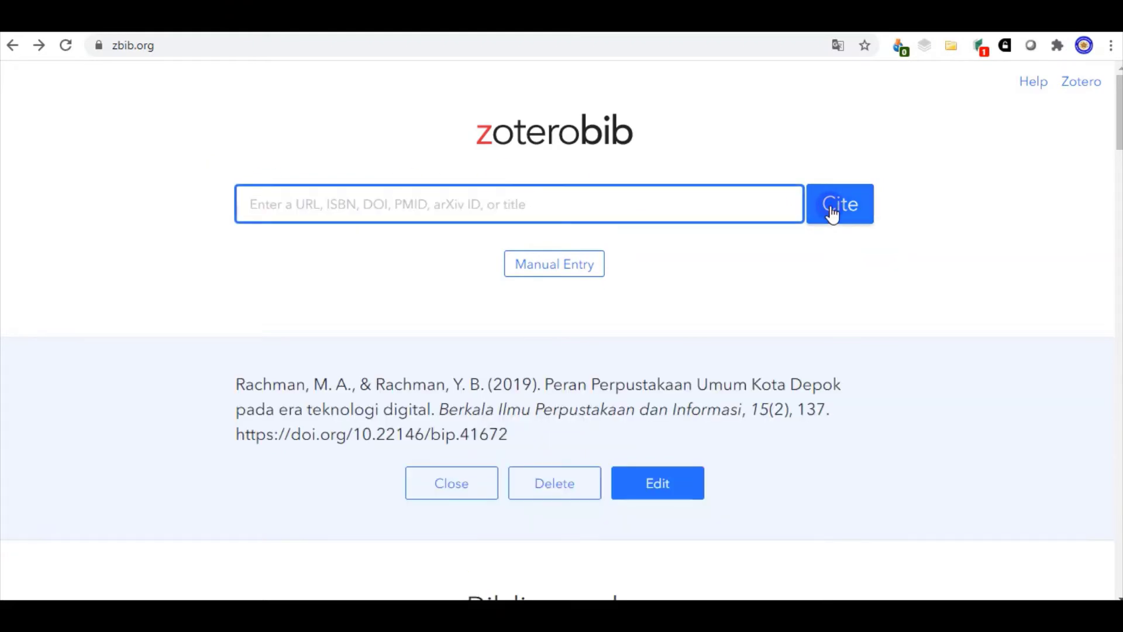
- Copy the PMID 32582383 of the article "Increased Body Mass Index Percentile" from its PubMed page in the other browser
{"action": "left_click", "coordinate": [736, 614]}
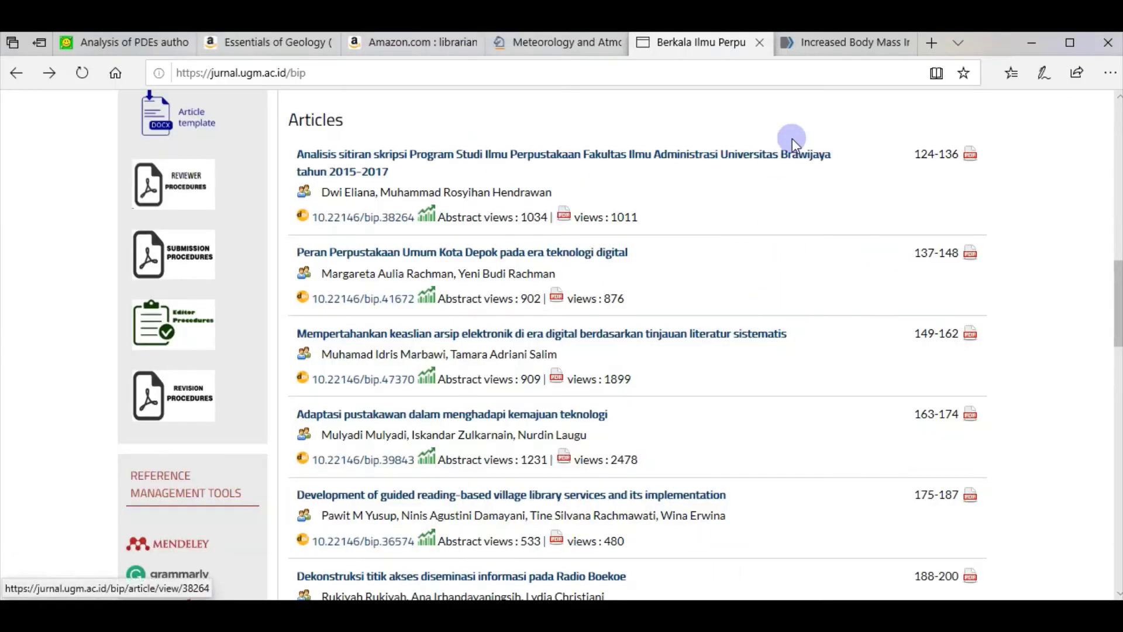
{"action": "left_click", "coordinate": [819, 44]}
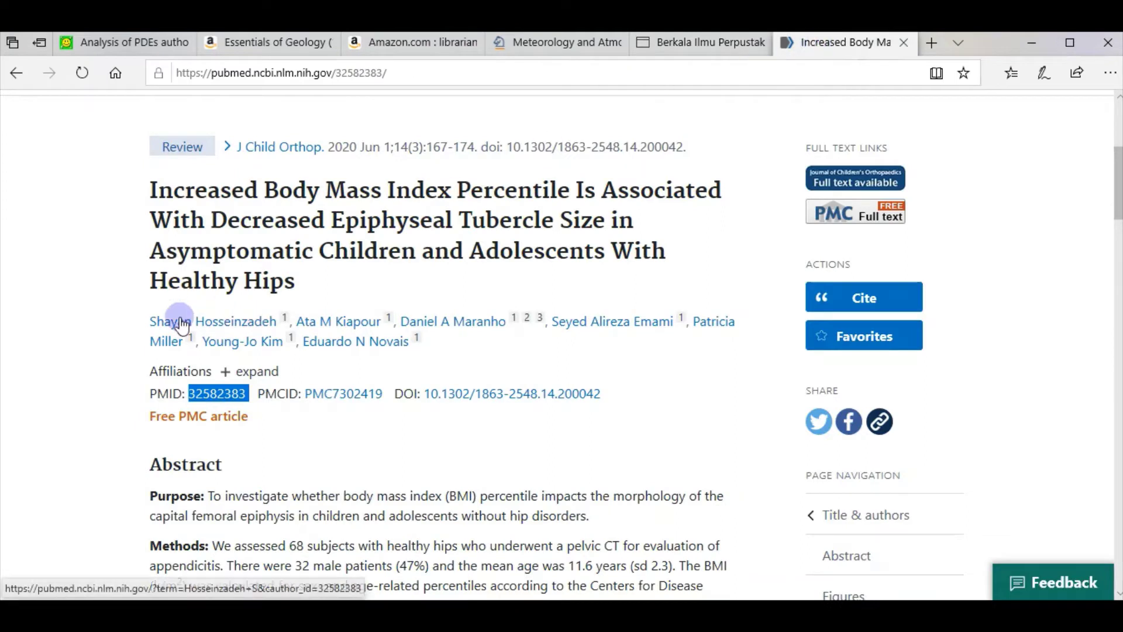
{"action": "right_click", "coordinate": [232, 401]}
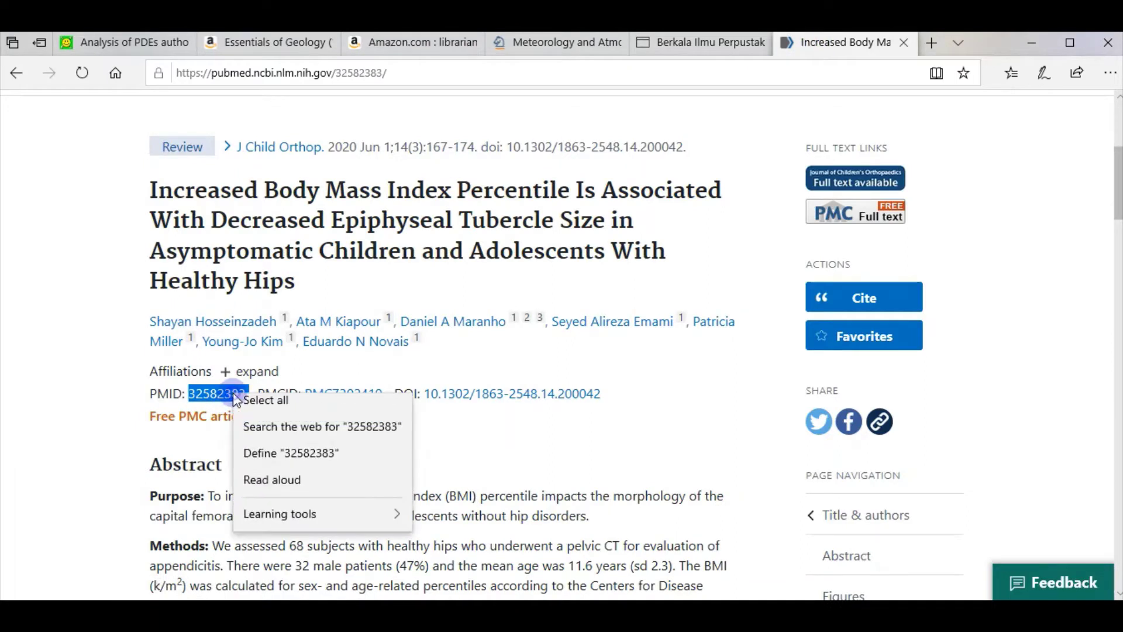
{"action": "left_click", "coordinate": [251, 409]}
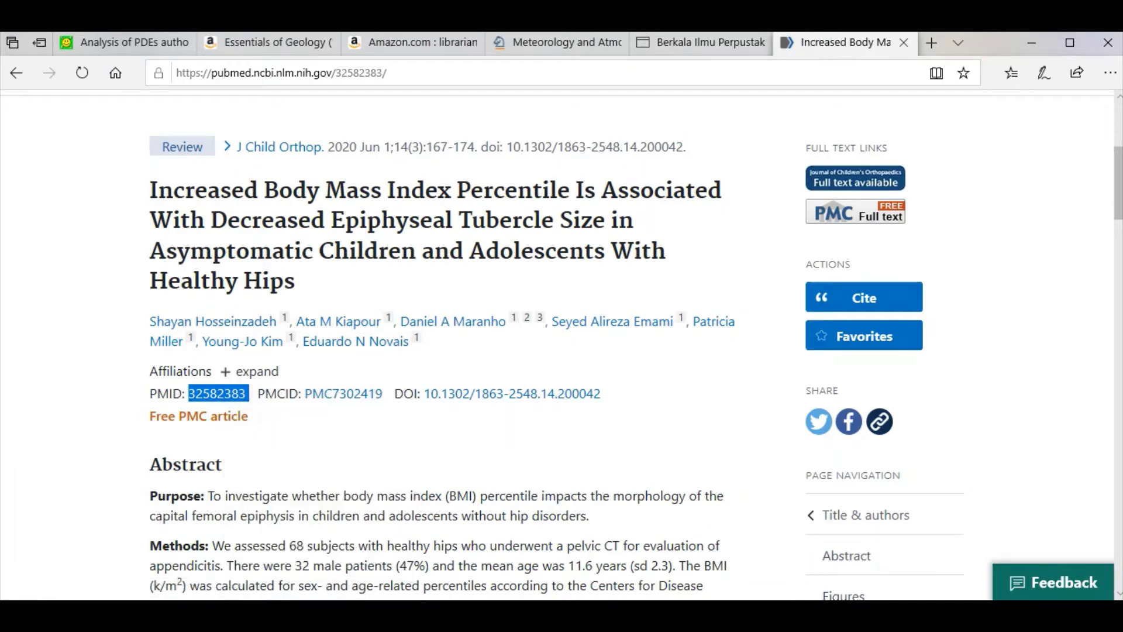
- Generate a ZoteroBib citation from the copied PMID 32582383 and check the bibliography entries
{"action": "key", "text": "alt+Tab"}
{"action": "right_click", "coordinate": [483, 207]}
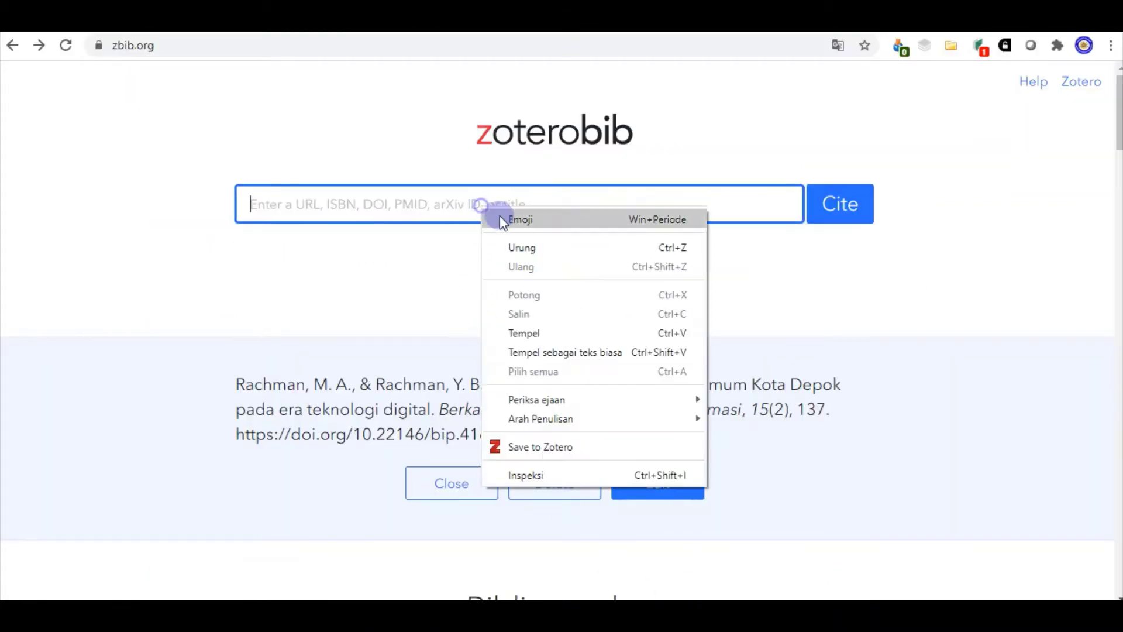
{"action": "left_click", "coordinate": [542, 331]}
{"action": "left_click", "coordinate": [832, 212]}
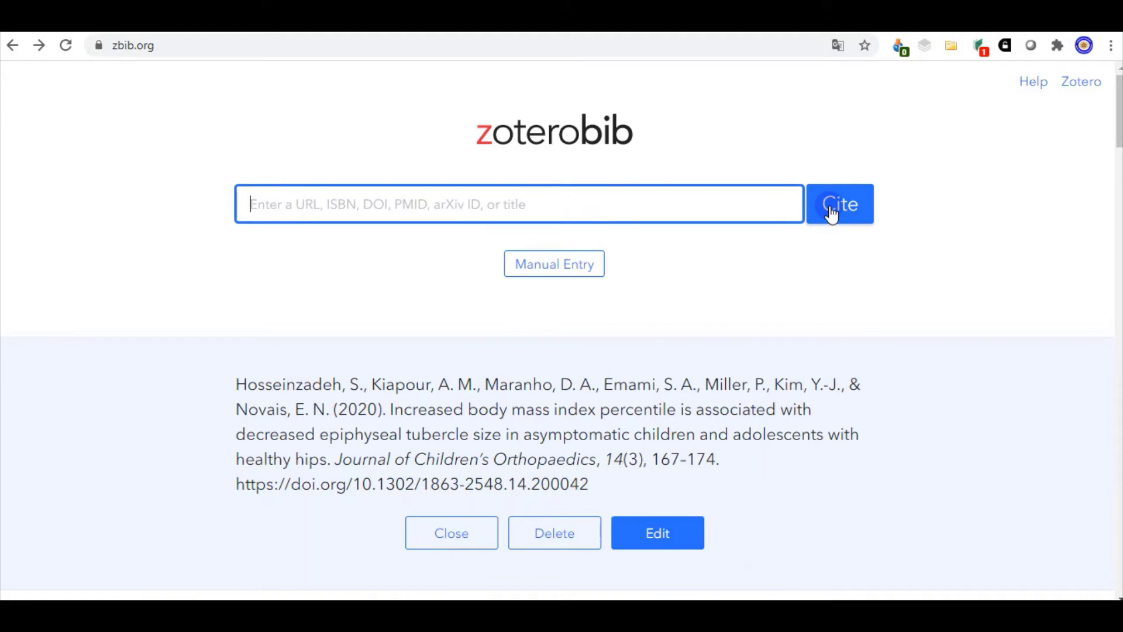
{"action": "scroll", "coordinate": [829, 214], "scroll_direction": "down", "scroll_amount": 13}
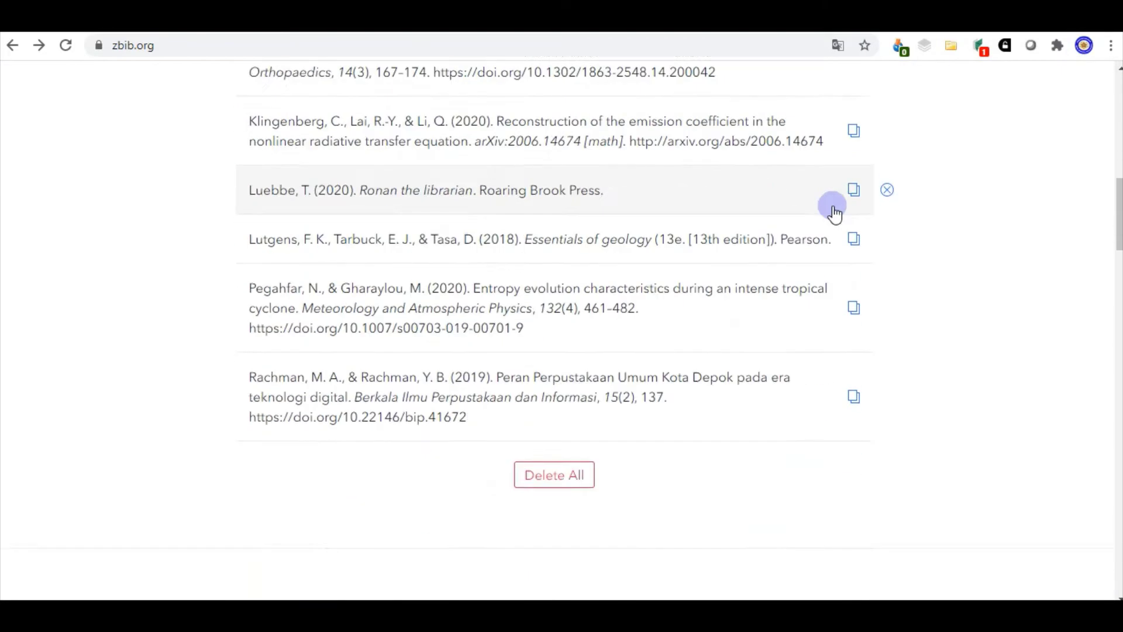
{"action": "scroll", "coordinate": [836, 214], "scroll_direction": "up", "scroll_amount": 3}
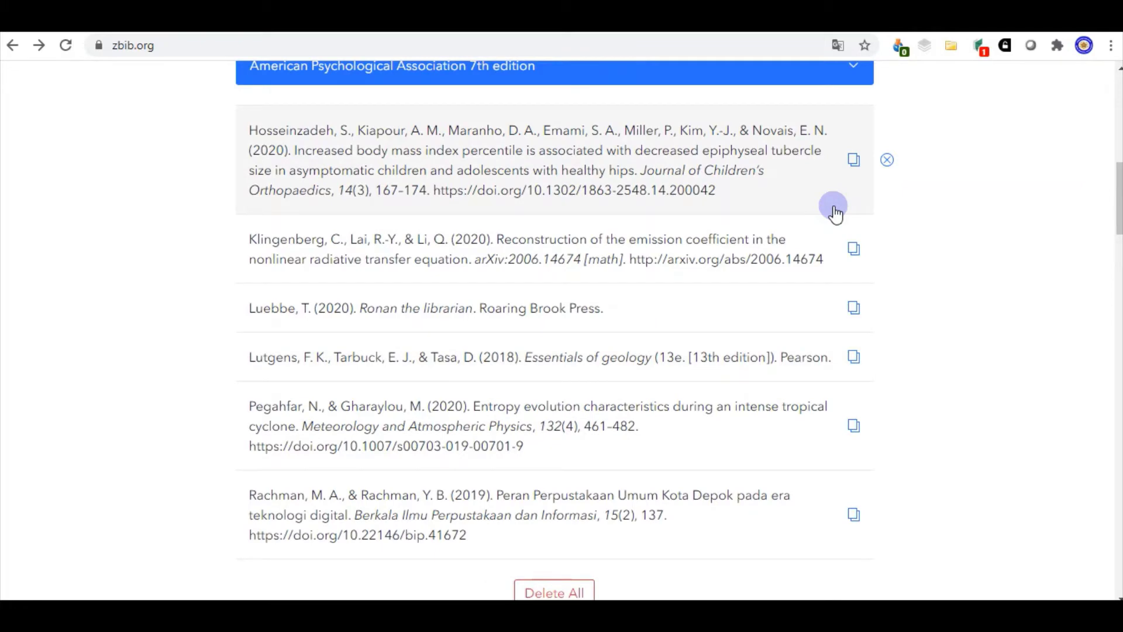
{"action": "scroll", "coordinate": [835, 212], "scroll_direction": "up", "scroll_amount": 6}
{"action": "scroll", "coordinate": [835, 212], "scroll_direction": "down", "scroll_amount": 4}
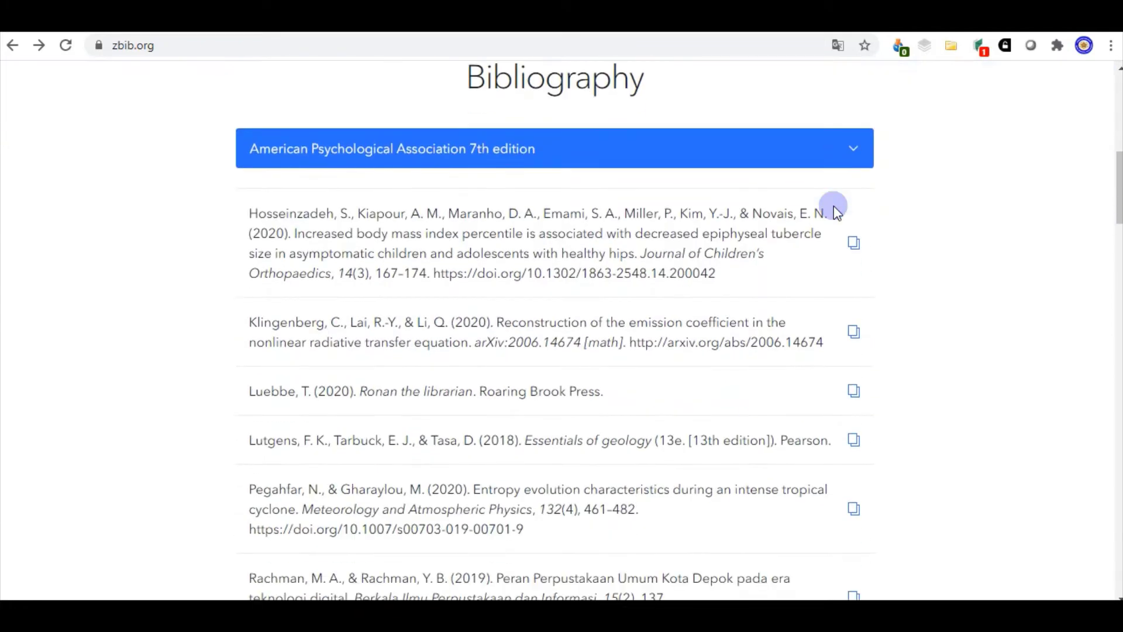
{"action": "scroll", "coordinate": [830, 184], "scroll_direction": "up", "scroll_amount": 4}
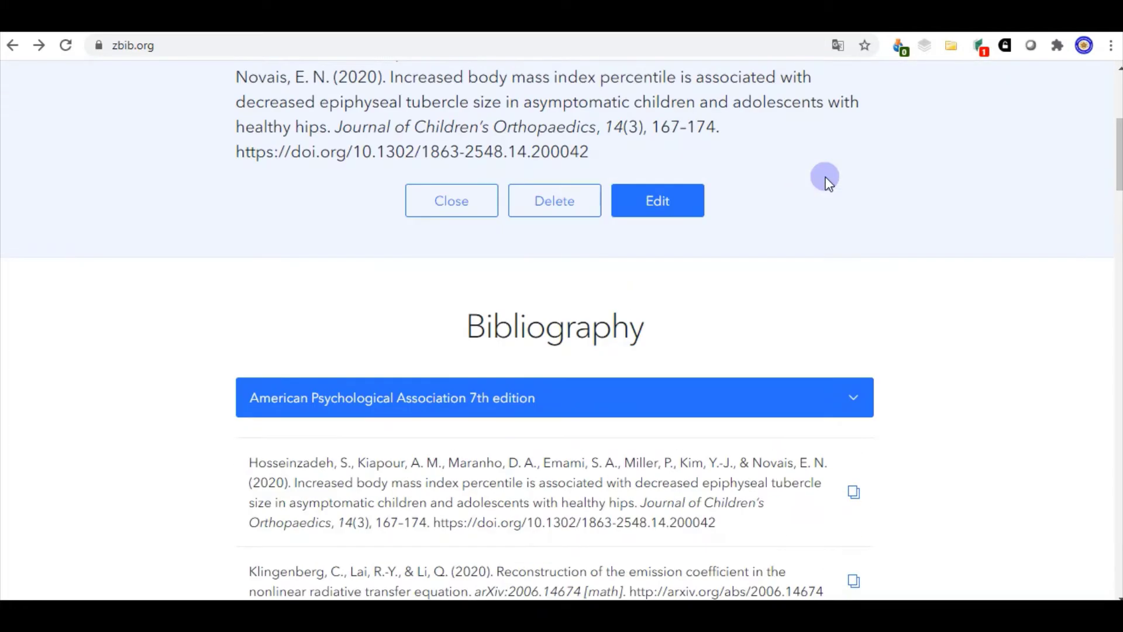
- Open the bibliography entry "Reconstruction of the emission coefficient in the nonlinear radiative transfer equation" for editing and add an empty fourth author row
{"action": "scroll", "coordinate": [825, 175], "scroll_direction": "down", "scroll_amount": 6}
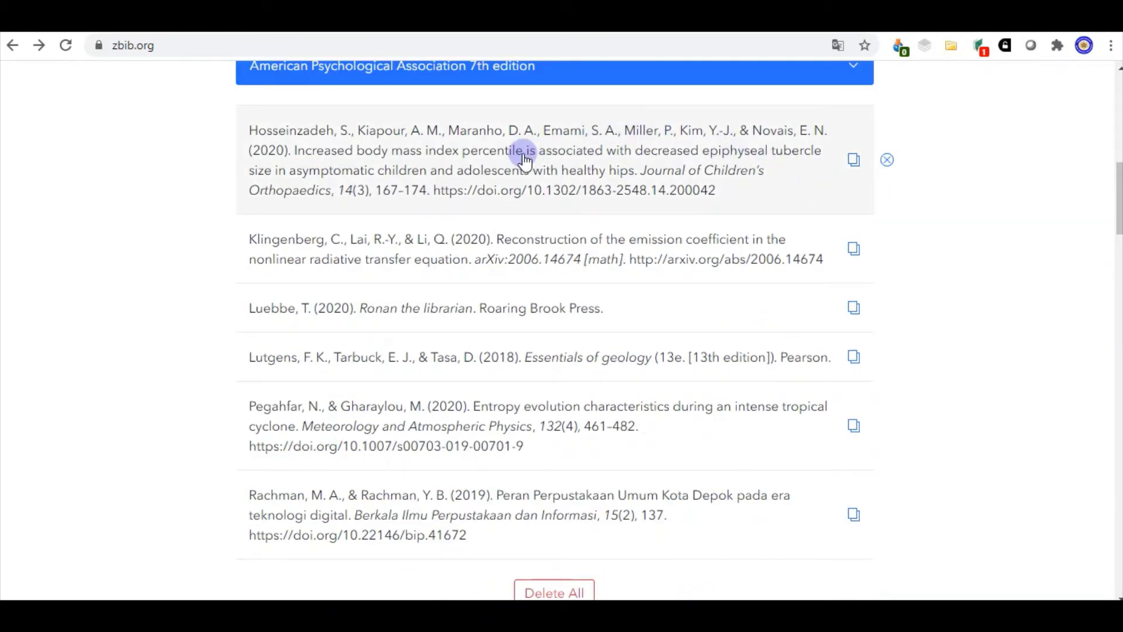
{"action": "left_click", "coordinate": [398, 257]}
{"action": "scroll", "coordinate": [557, 267], "scroll_direction": "down", "scroll_amount": 5}
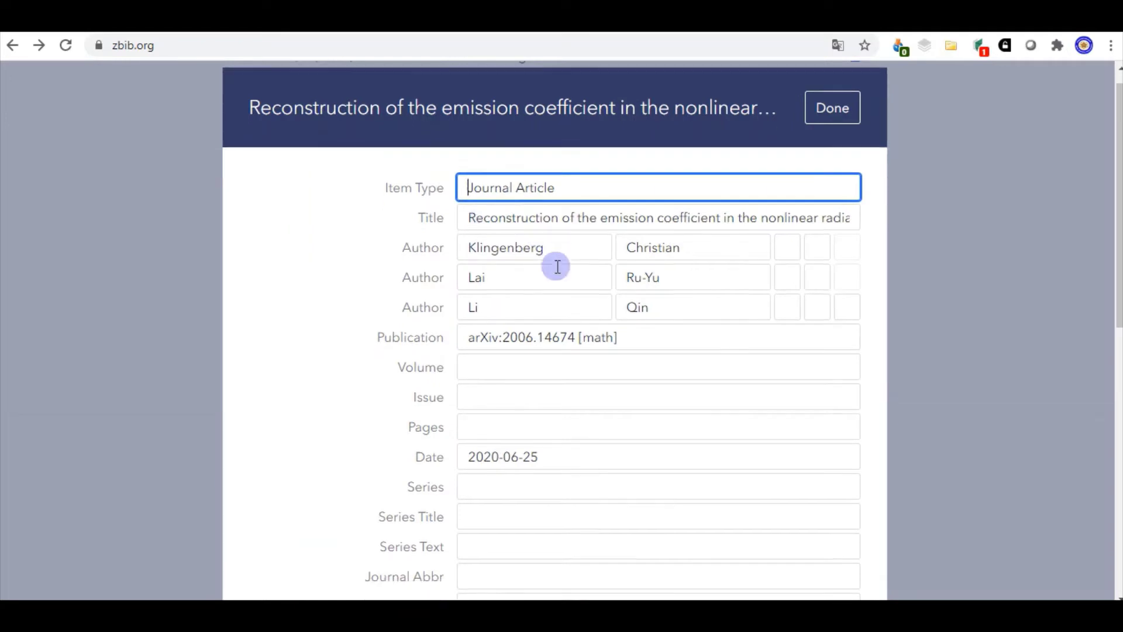
{"action": "scroll", "coordinate": [557, 267], "scroll_direction": "up", "scroll_amount": 5}
{"action": "left_click", "coordinate": [556, 185]}
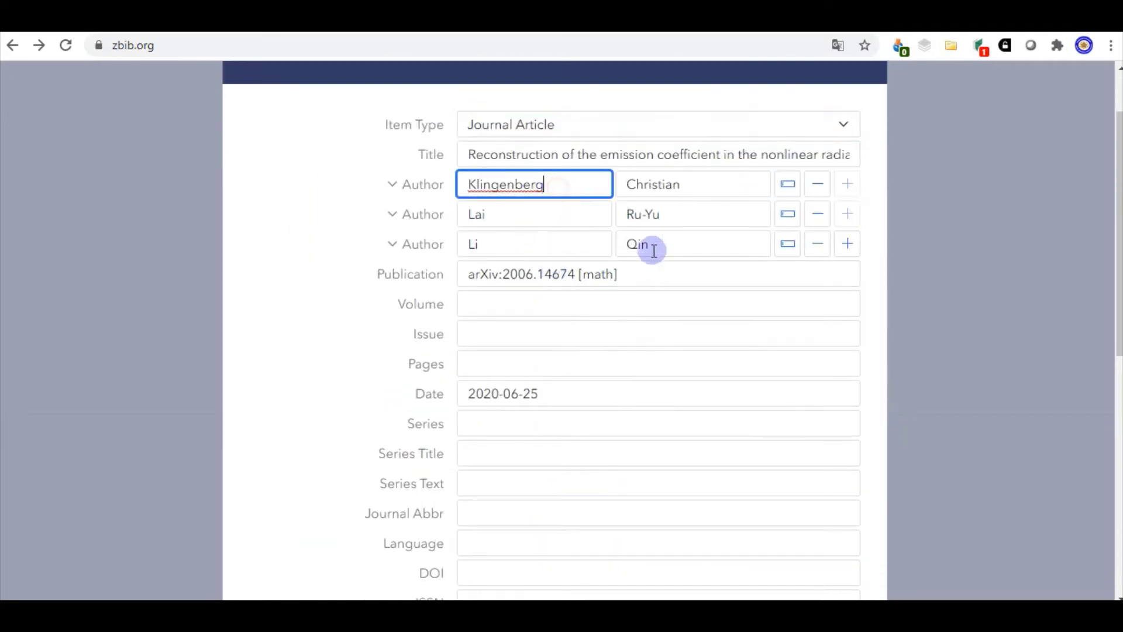
{"action": "left_click", "coordinate": [847, 245]}
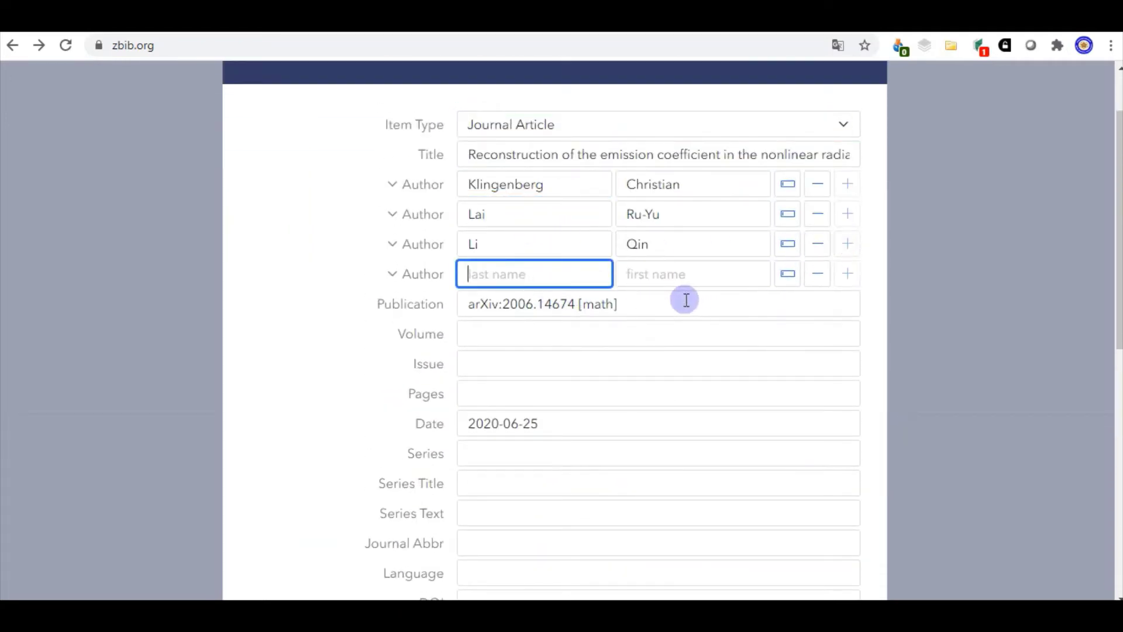
{"action": "left_click", "coordinate": [685, 300]}
{"action": "left_click", "coordinate": [565, 334]}
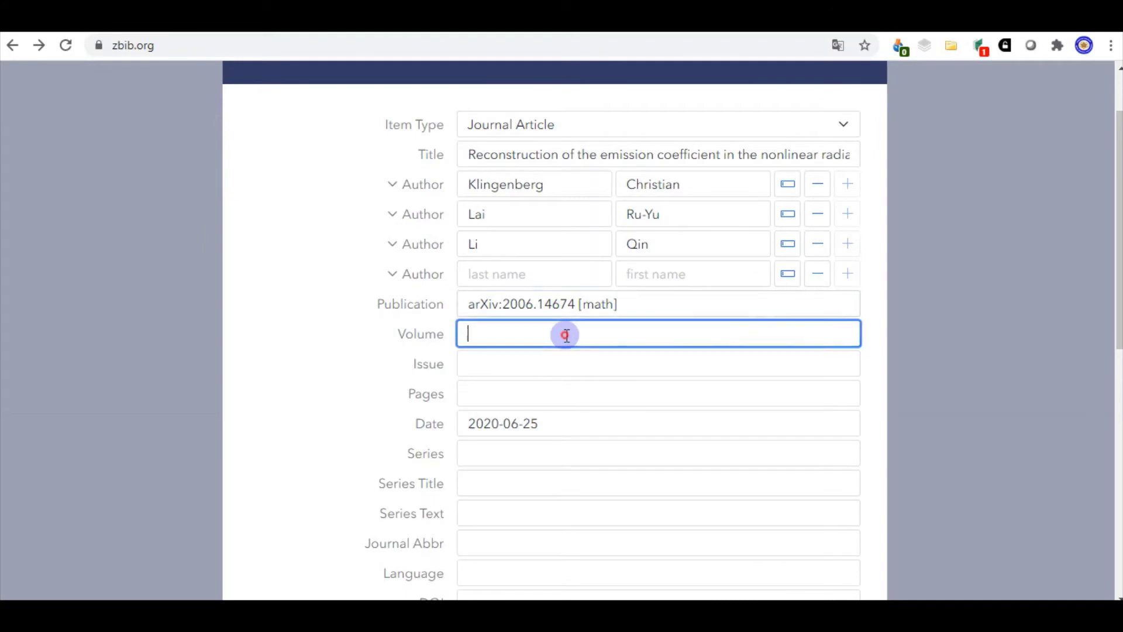
- Remove the empty author row from the article entry and finish editing it
{"action": "left_click", "coordinate": [818, 273]}
{"action": "left_click", "coordinate": [527, 303]}
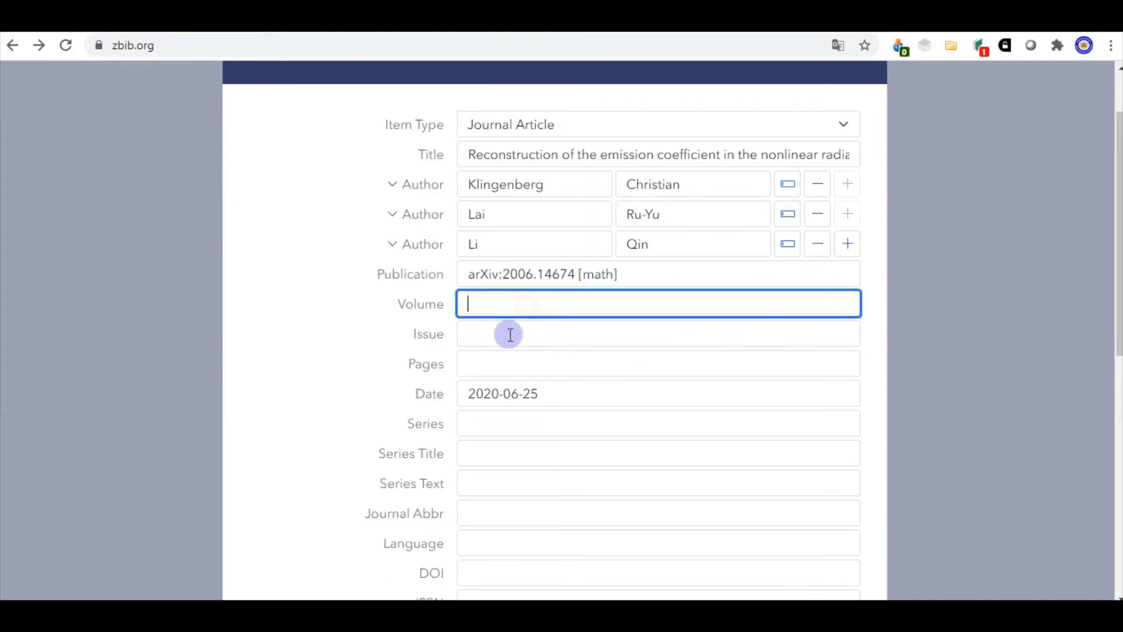
{"action": "left_click", "coordinate": [508, 335]}
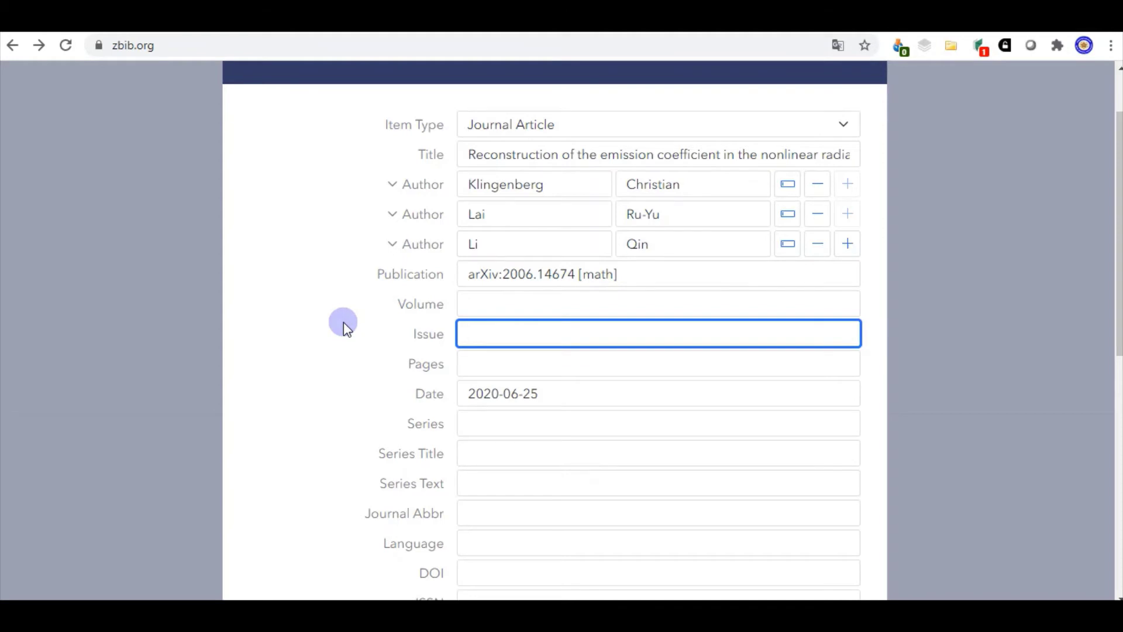
{"action": "scroll", "coordinate": [514, 221], "scroll_direction": "up", "scroll_amount": 2}
{"action": "left_click", "coordinate": [831, 127]}
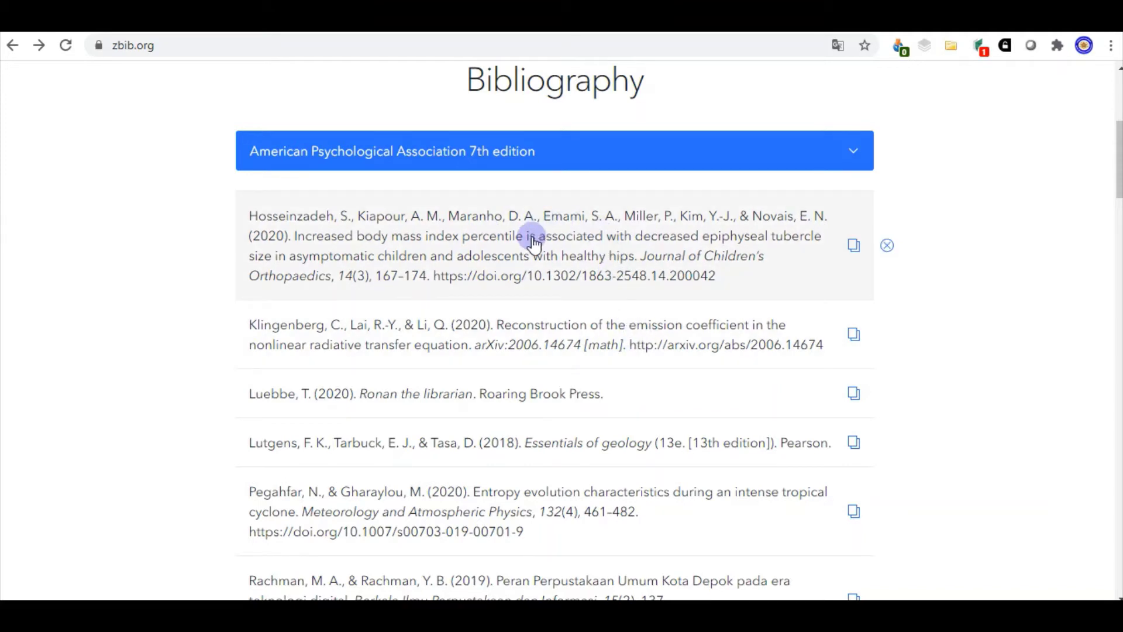
- Open the in-text citation options of the "Increased body mass index percentile" article and set the page number to 6
{"action": "left_click", "coordinate": [856, 245]}
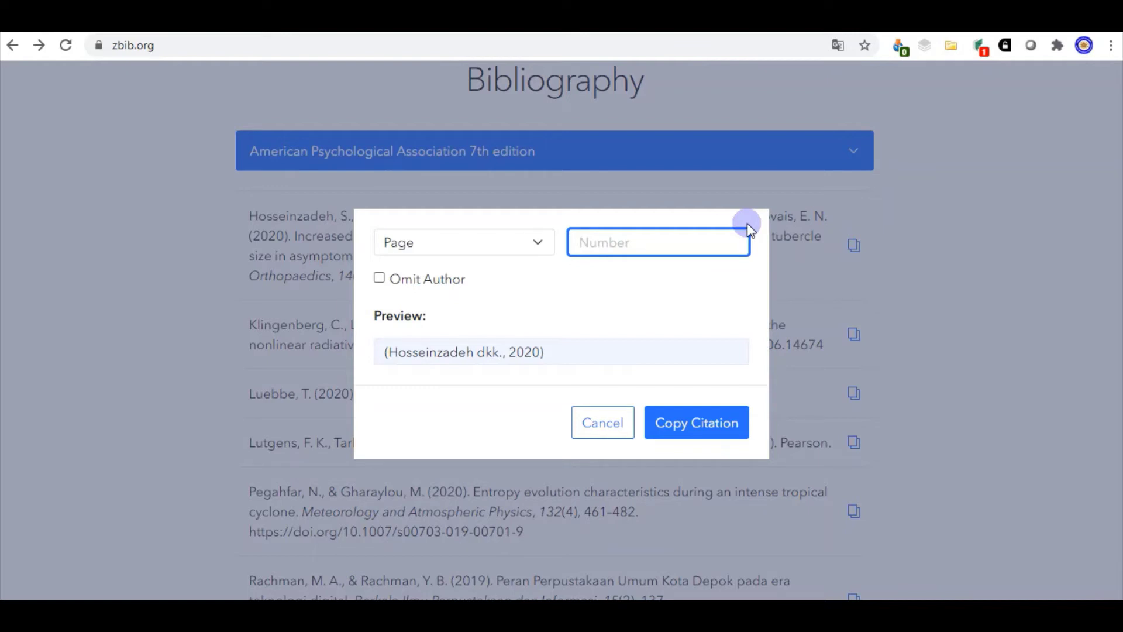
{"action": "type", "text": "6"}
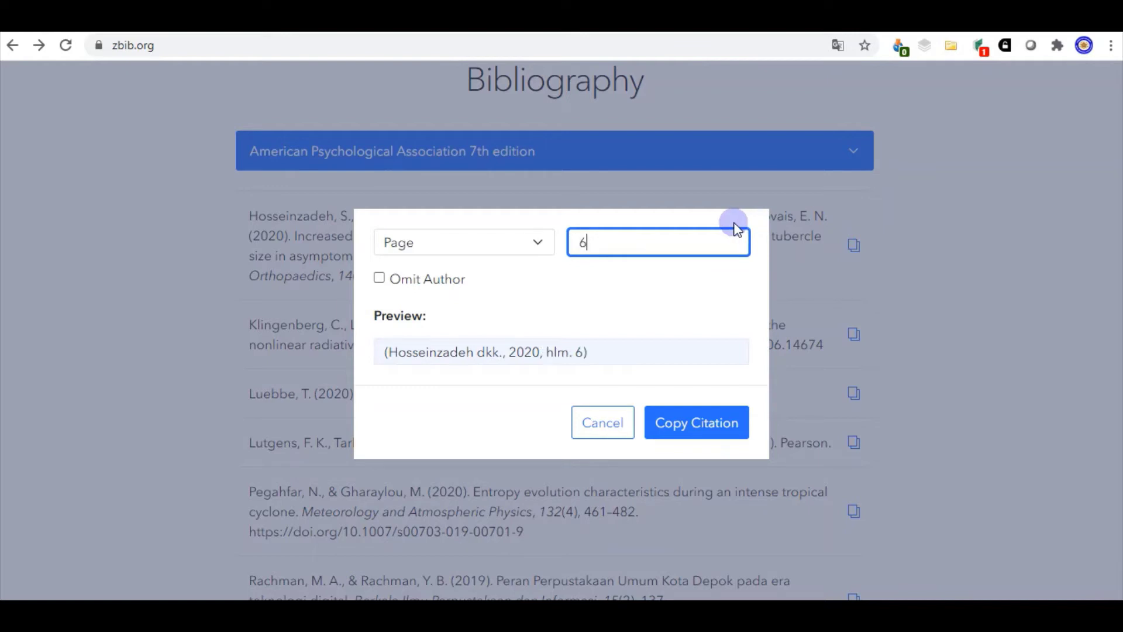
- Toggle Omit Author on and off to compare the in-text citation preview with and without the author name
{"action": "left_click", "coordinate": [638, 287]}
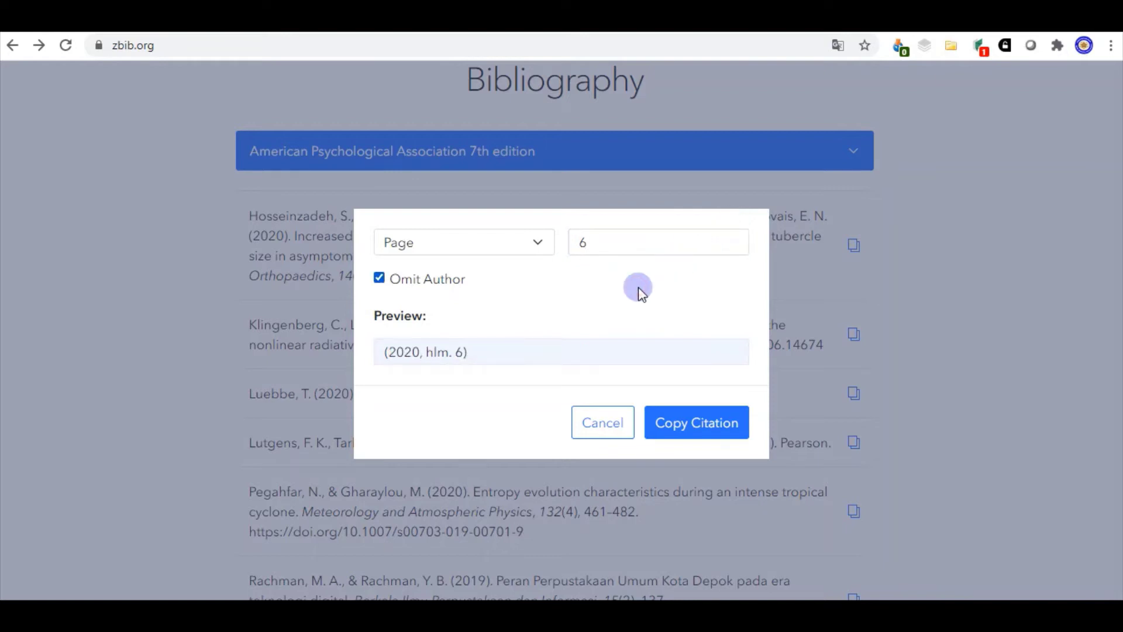
{"action": "left_click", "coordinate": [448, 280]}
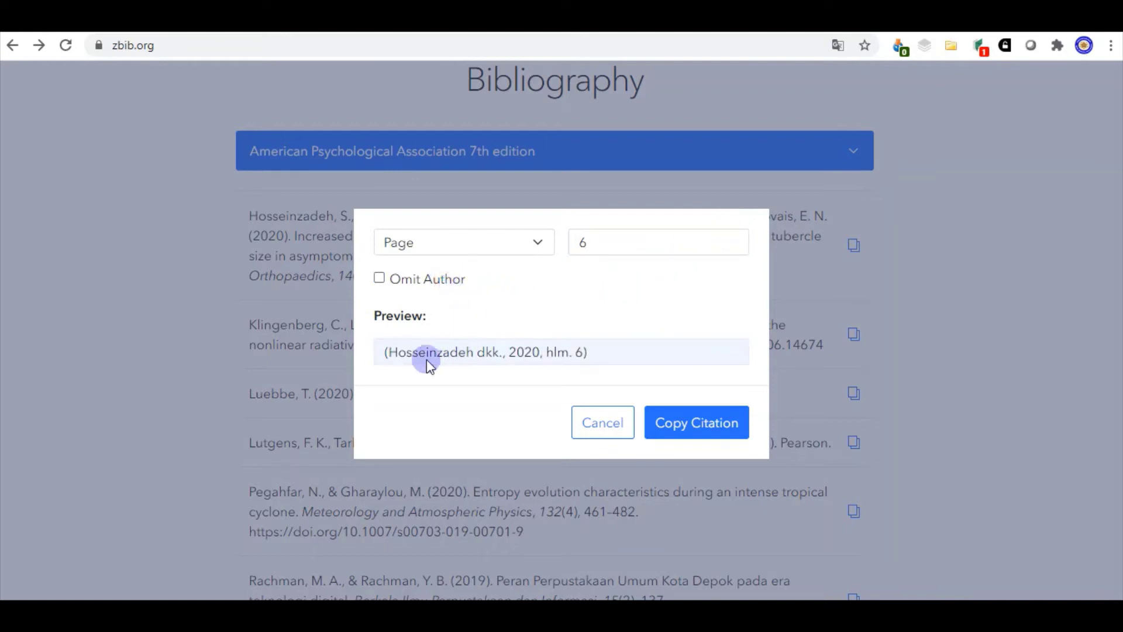
{"action": "left_click_drag", "start_coordinate": [387, 351], "coordinate": [457, 356]}
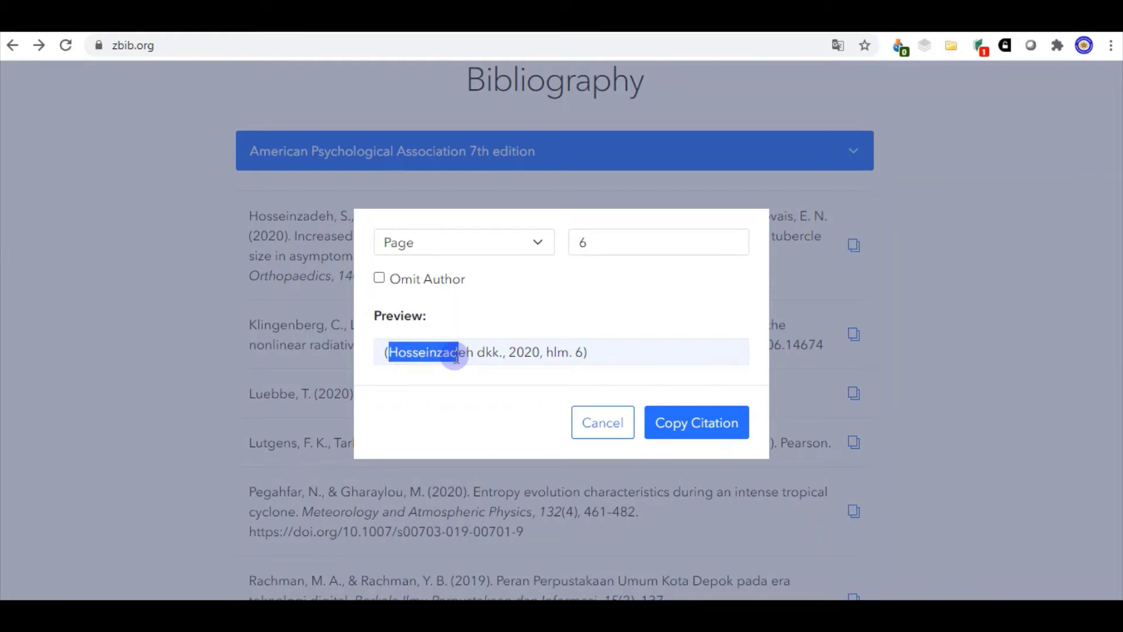
{"action": "left_click", "coordinate": [457, 355]}
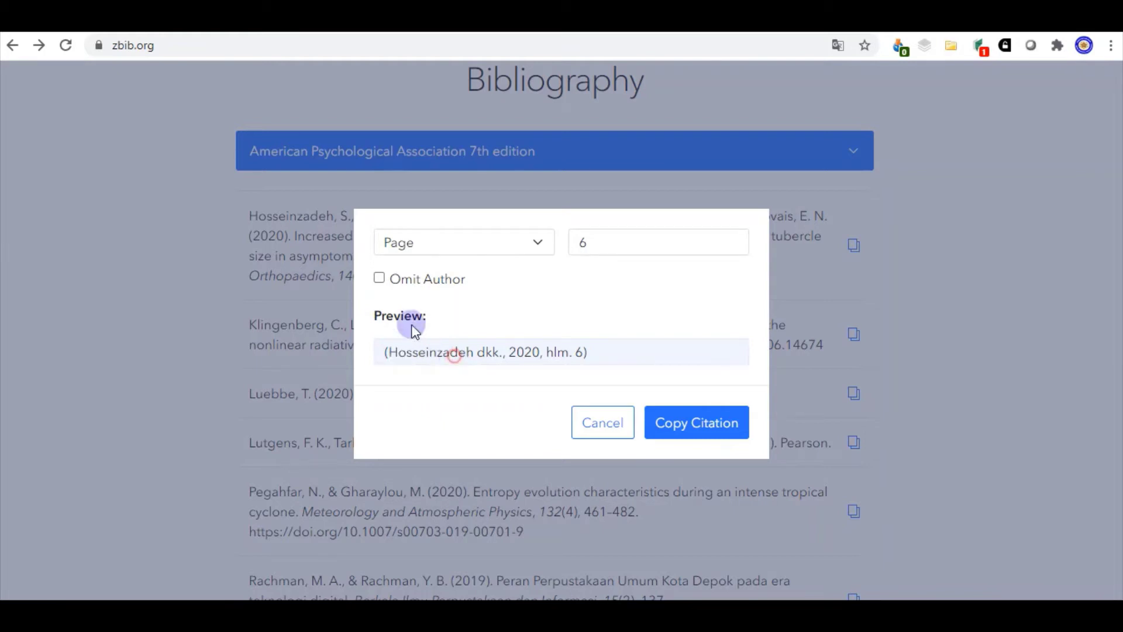
{"action": "left_click", "coordinate": [380, 279]}
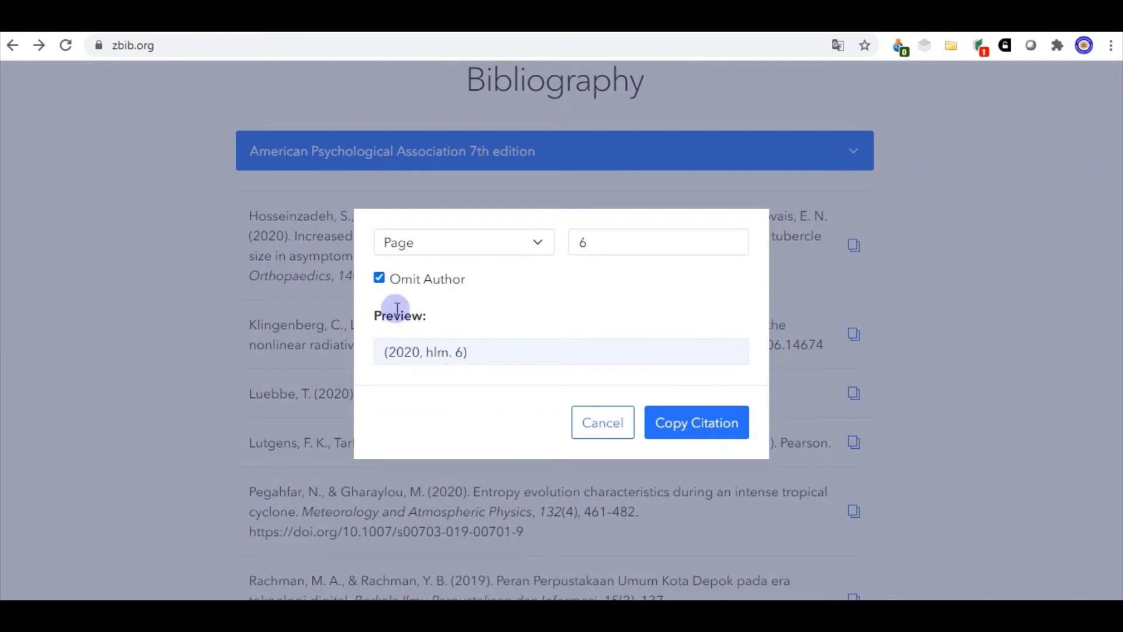
{"action": "left_click_drag", "start_coordinate": [387, 361], "coordinate": [484, 368]}
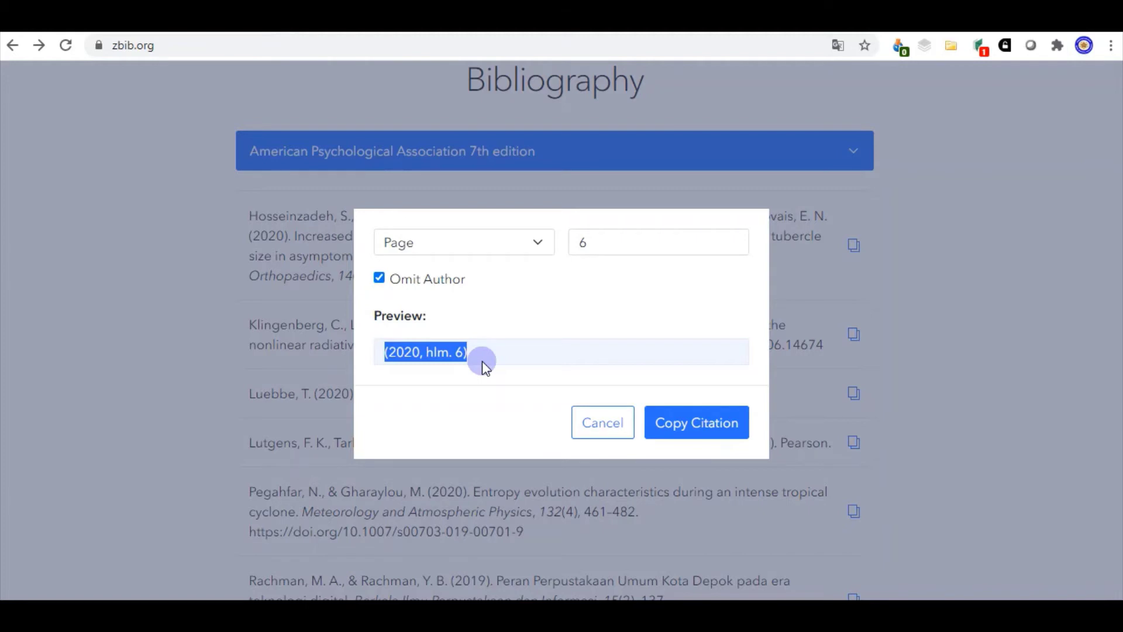
{"action": "left_click", "coordinate": [443, 280]}
{"action": "left_click", "coordinate": [443, 280]}
{"action": "left_click", "coordinate": [443, 280]}
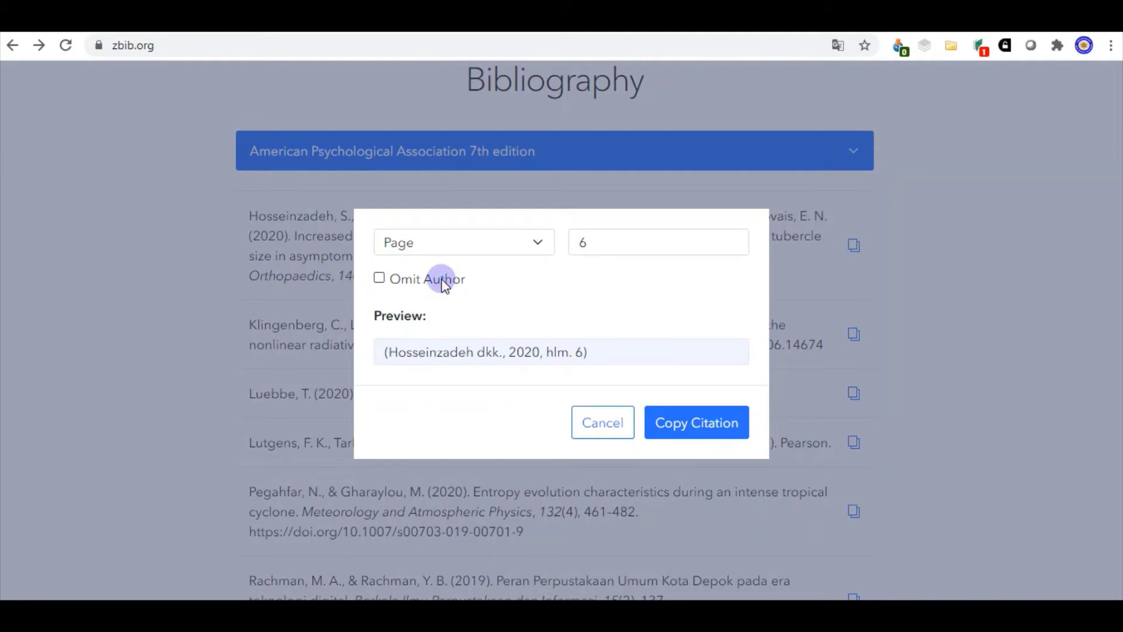
{"action": "left_click", "coordinate": [443, 280]}
{"action": "left_click", "coordinate": [443, 281]}
{"action": "left_click", "coordinate": [443, 280]}
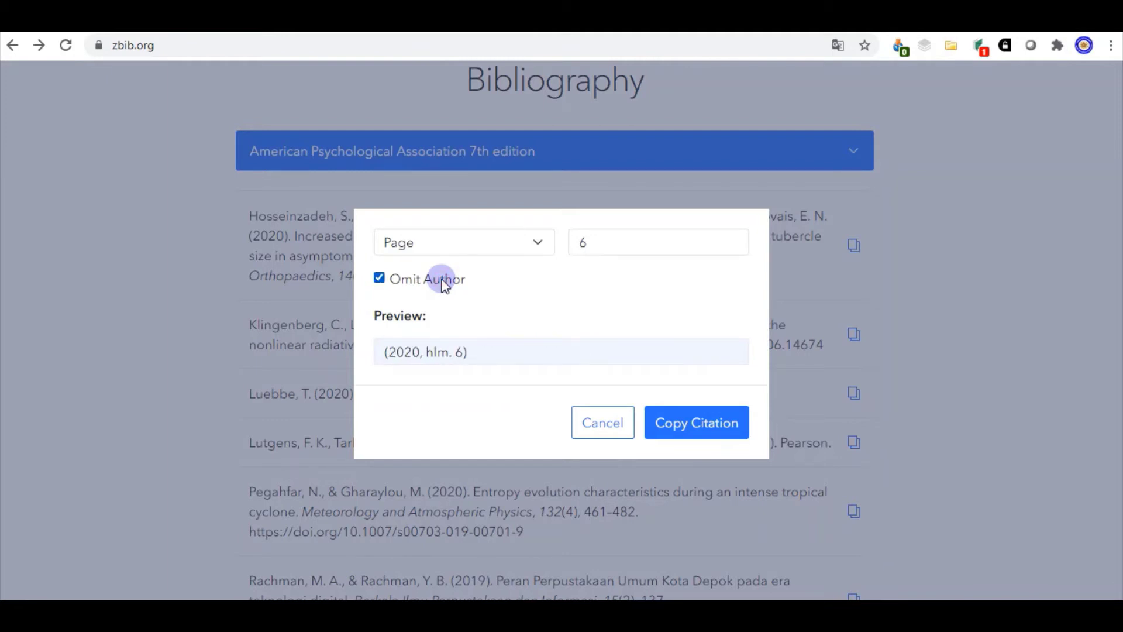
{"action": "left_click", "coordinate": [443, 280]}
{"action": "triple_click", "coordinate": [443, 280]}
{"action": "left_click", "coordinate": [443, 280]}
- Copy the in-text citation for page 6 with the author included and switch to the Word document
{"action": "left_click", "coordinate": [689, 431]}
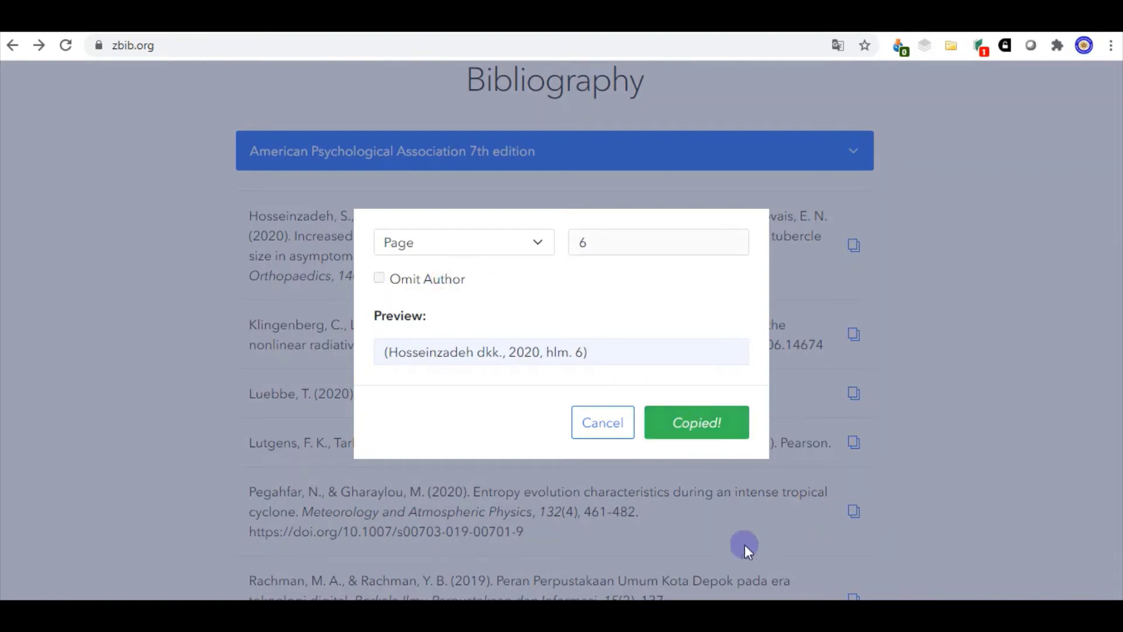
{"action": "key", "text": "alt+Tab"}
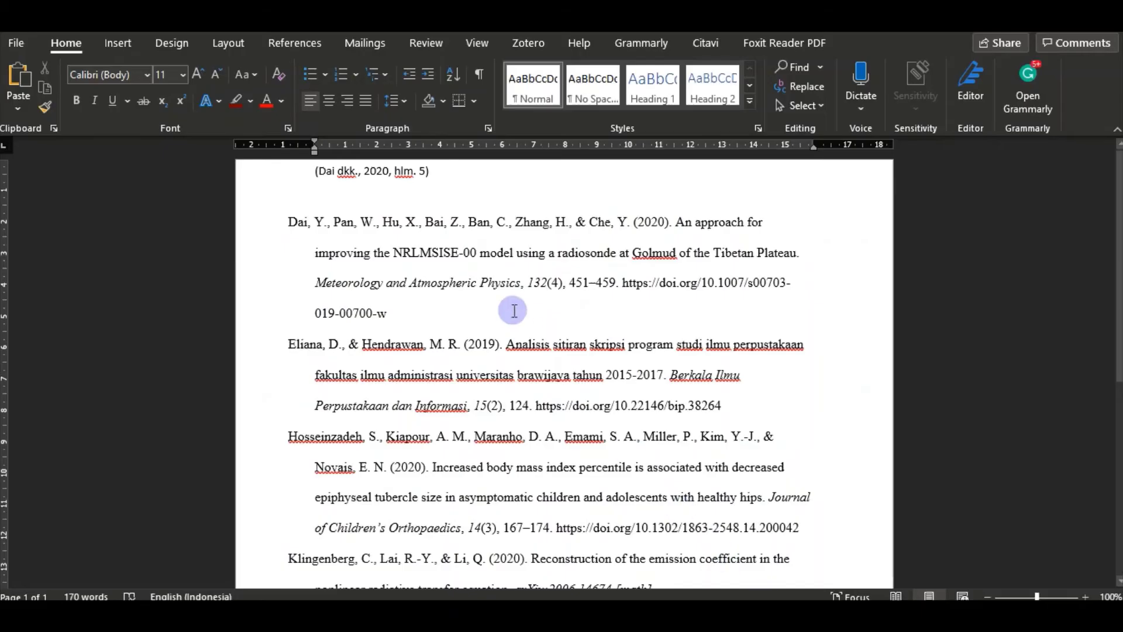
- Replace all the document's text with the copied page 6 in-text citation and add two line breaks below it
{"action": "left_click", "coordinate": [514, 311]}
{"action": "key", "text": "ctrl+a"}
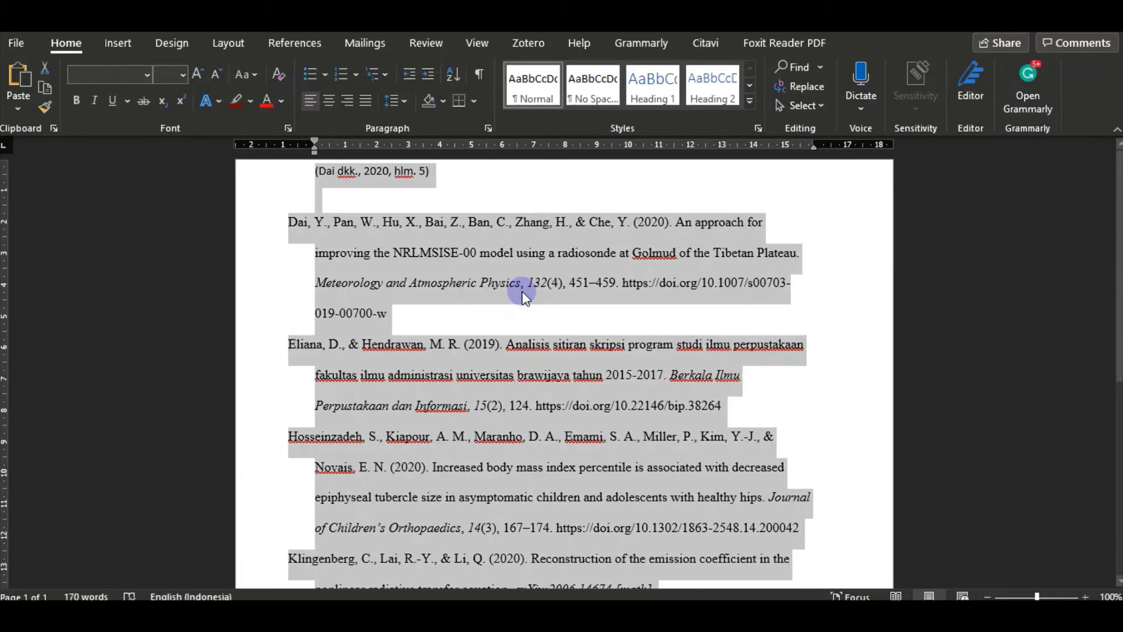
{"action": "key", "text": "Delete"}
{"action": "key", "text": "ctrl+v"}
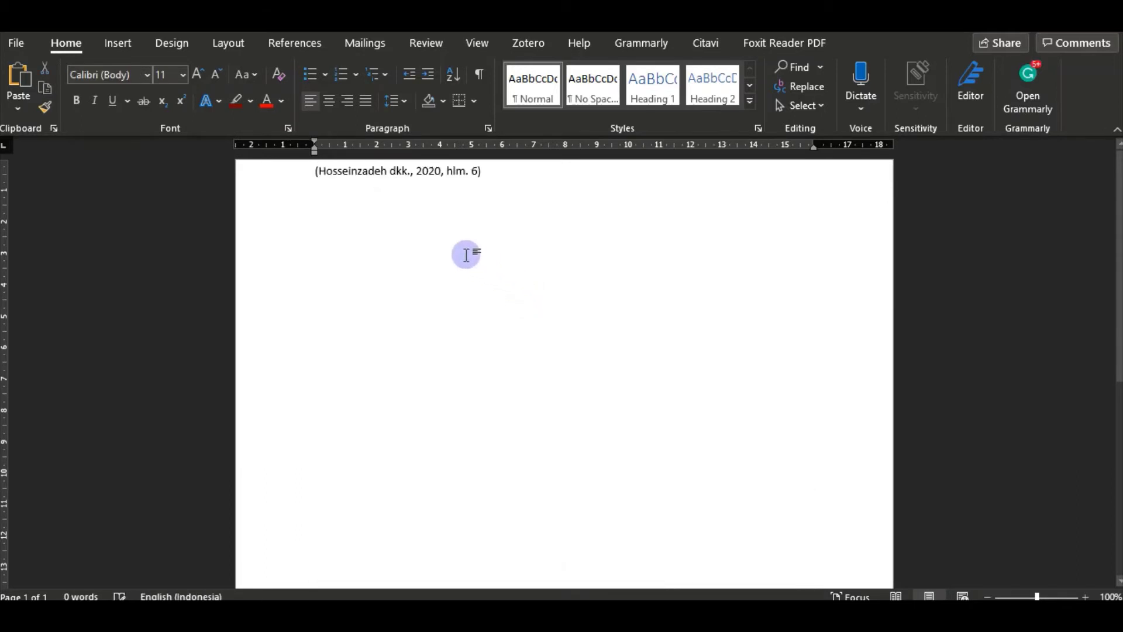
{"action": "key", "text": "Return"}
{"action": "key", "text": "Return"}
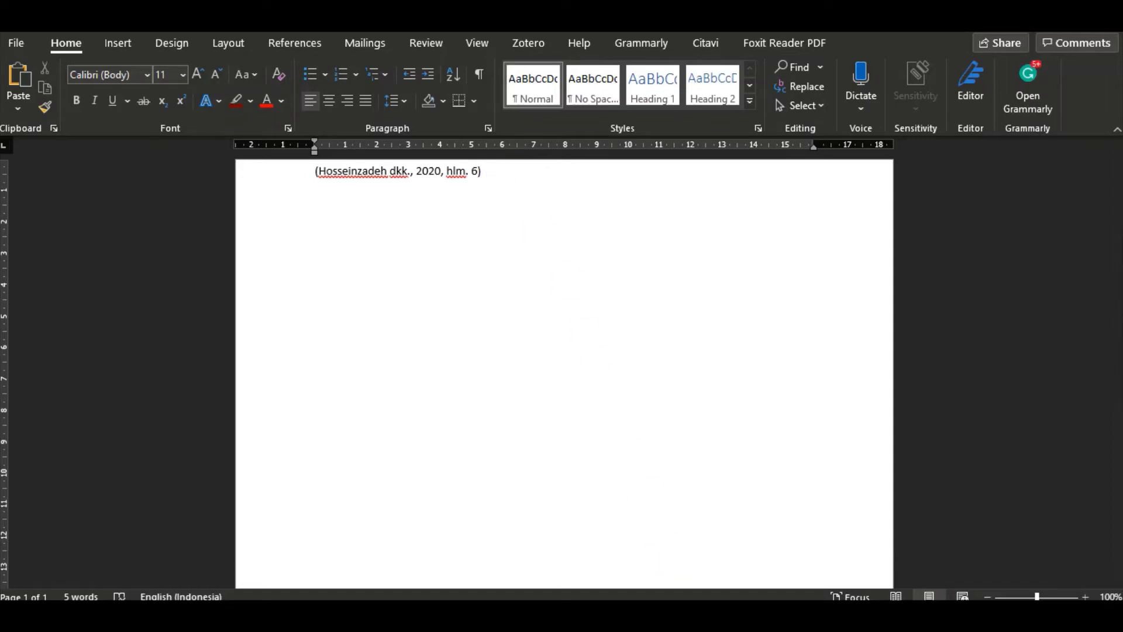
- Copy the whole bibliography from ZoteroBib to the clipboard and paste it into the Word document below the in-text citation
{"action": "key", "text": "alt+Tab"}
{"action": "scroll", "coordinate": [675, 297], "scroll_direction": "down", "scroll_amount": 7}
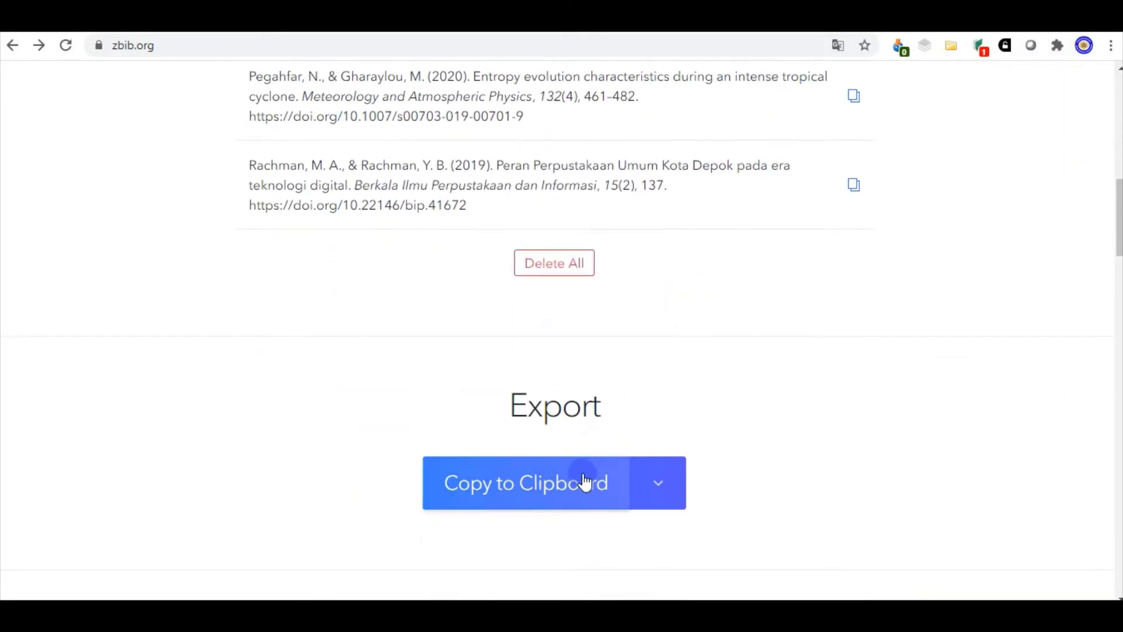
{"action": "left_click", "coordinate": [581, 487]}
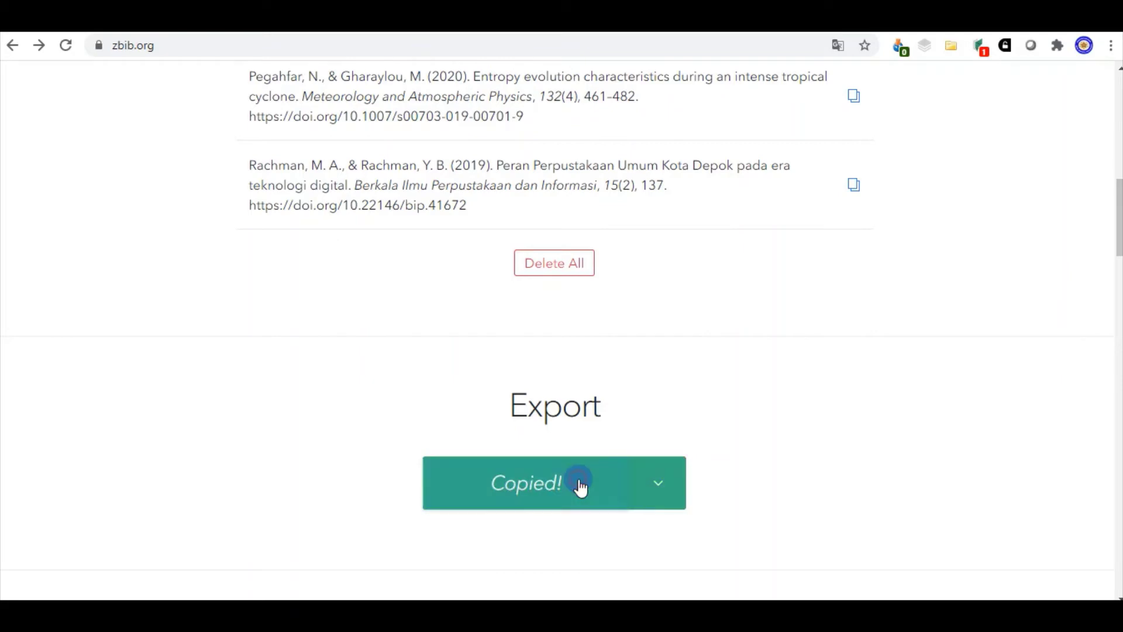
{"action": "key", "text": "alt+Tab"}
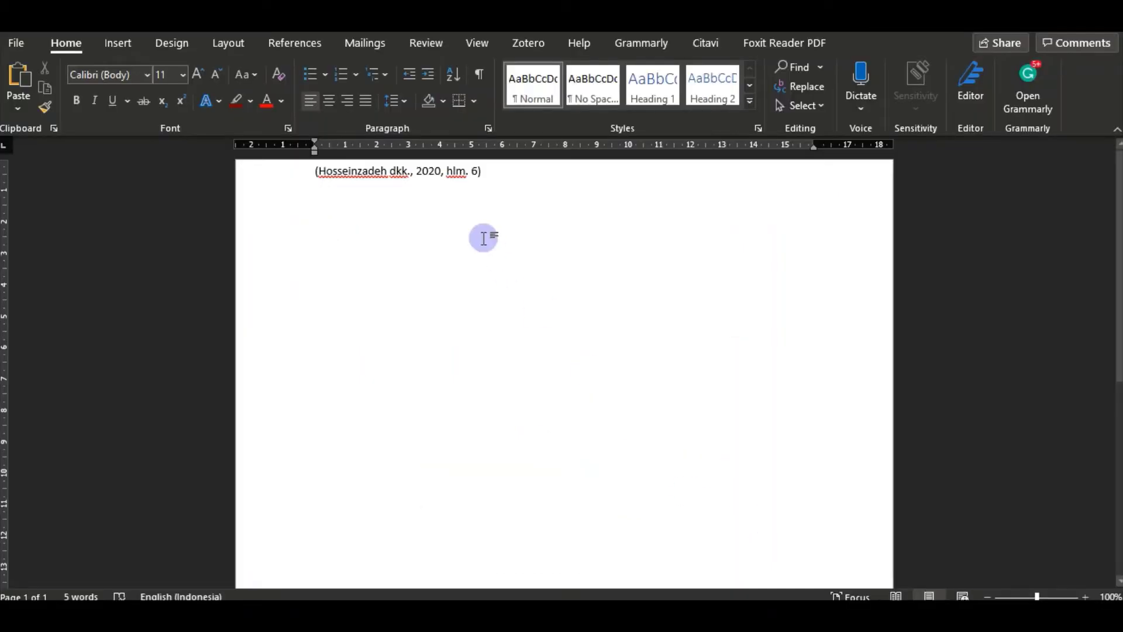
{"action": "key", "text": "ctrl+v"}
{"action": "scroll", "coordinate": [485, 238], "scroll_direction": "up", "scroll_amount": 3}
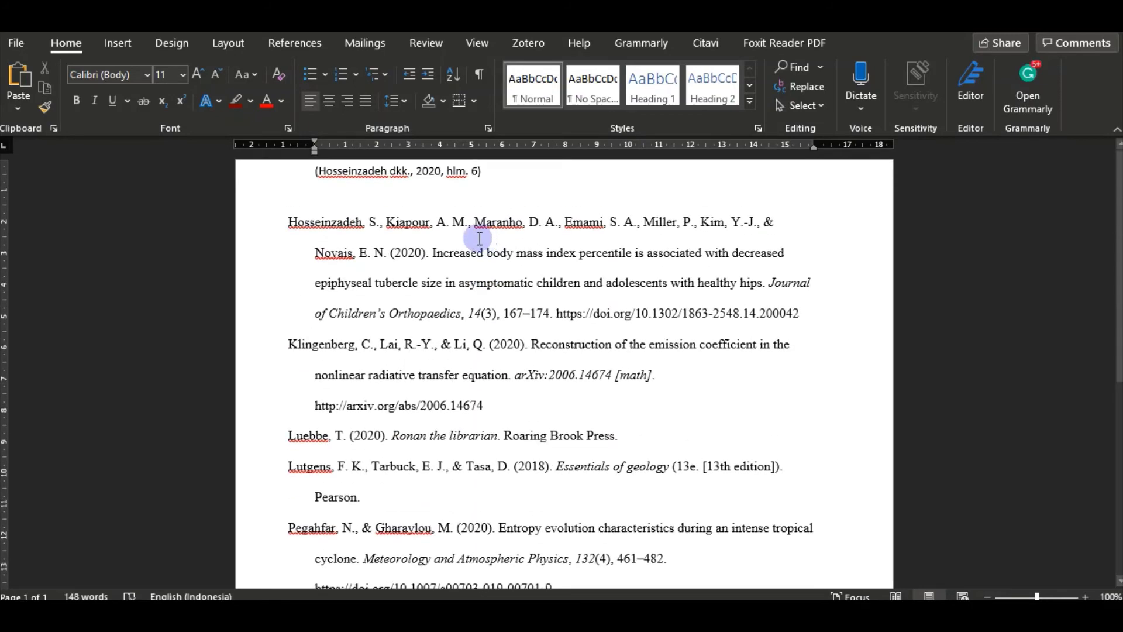
{"action": "scroll", "coordinate": [485, 238], "scroll_direction": "down", "scroll_amount": 5}
{"action": "scroll", "coordinate": [479, 238], "scroll_direction": "up", "scroll_amount": 5}
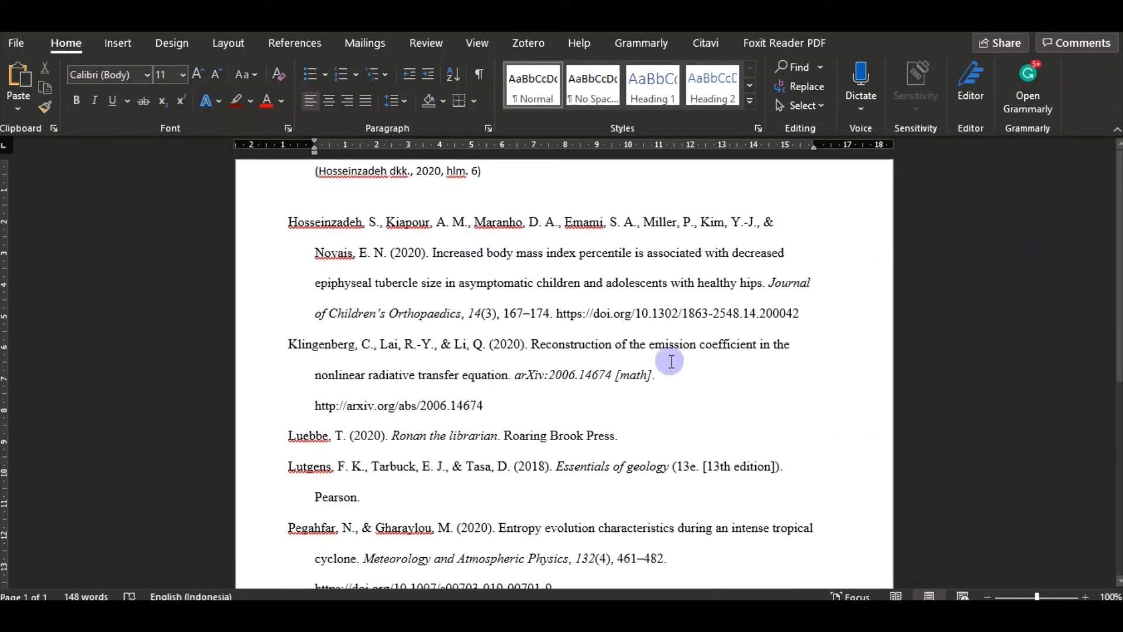
- Switch back to ZoteroBib and view the other export formats offered for the bibliography, then close the list
{"action": "left_click", "coordinate": [661, 614]}
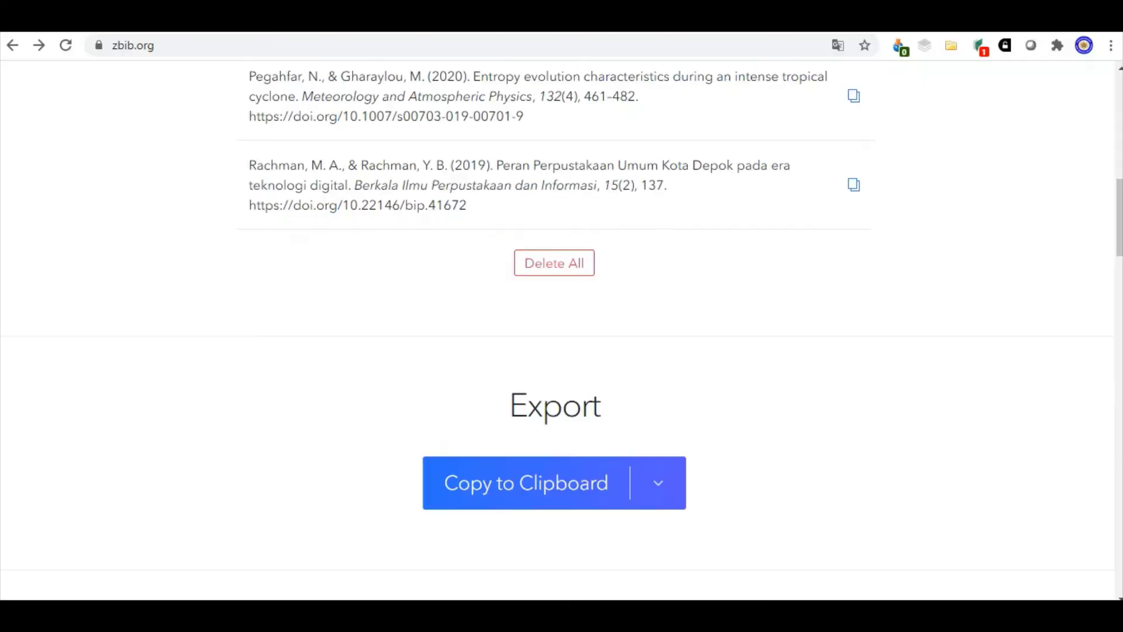
{"action": "scroll", "coordinate": [672, 327], "scroll_direction": "down", "scroll_amount": 3}
{"action": "left_click", "coordinate": [667, 326]}
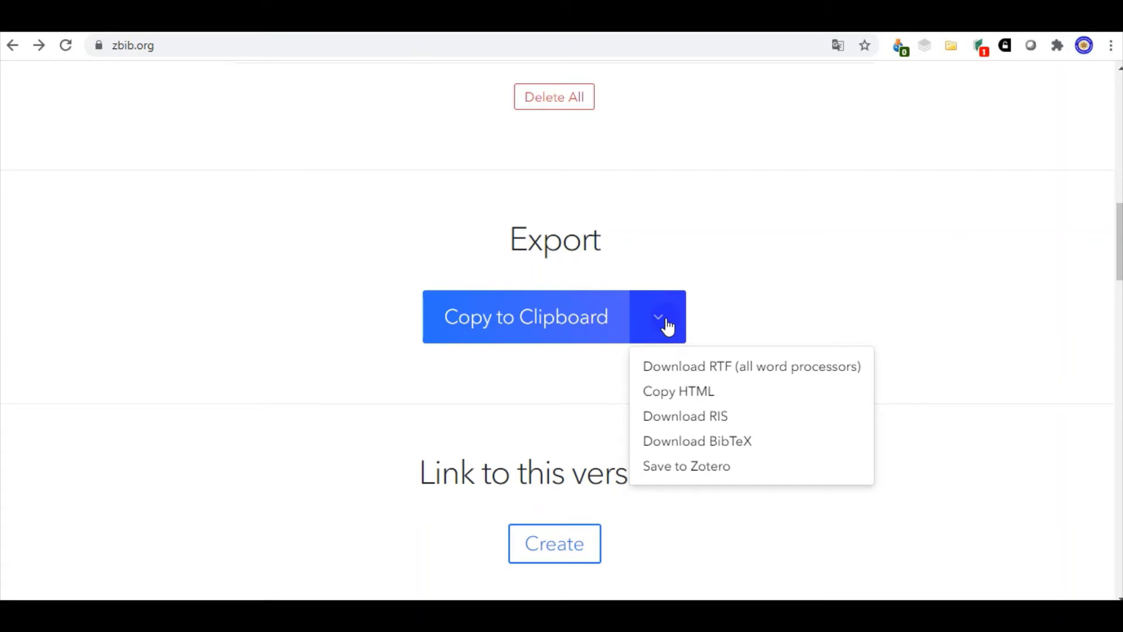
{"action": "left_click", "coordinate": [789, 193]}
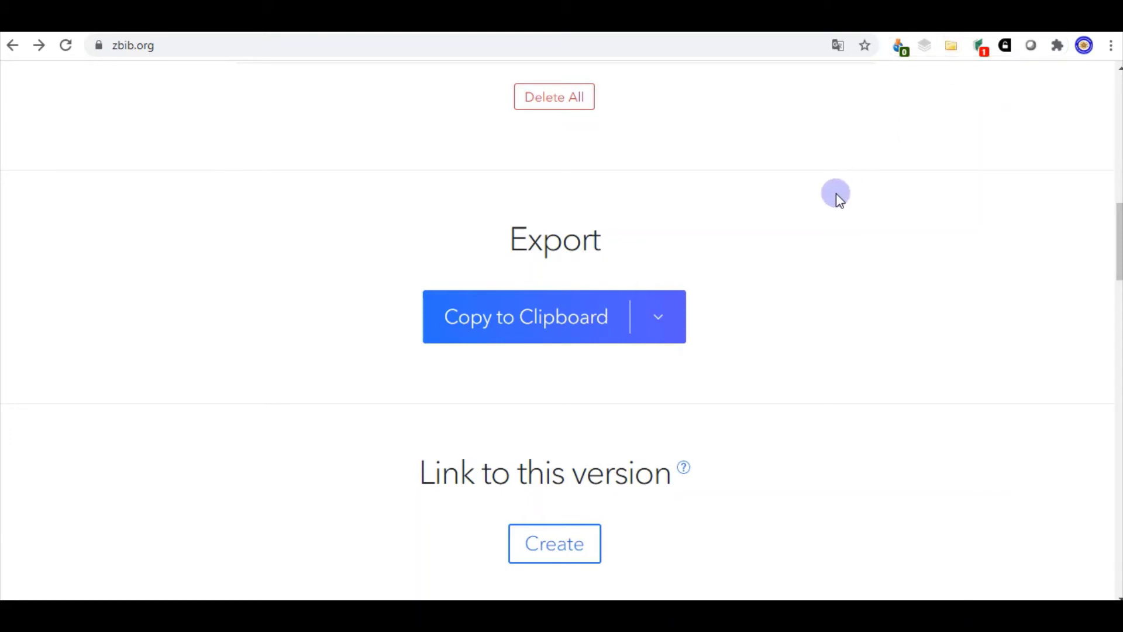
- Create a link to this version of the bibliography and copy its URL
{"action": "scroll", "coordinate": [837, 195], "scroll_direction": "up", "scroll_amount": 5}
{"action": "scroll", "coordinate": [838, 200], "scroll_direction": "up", "scroll_amount": 10}
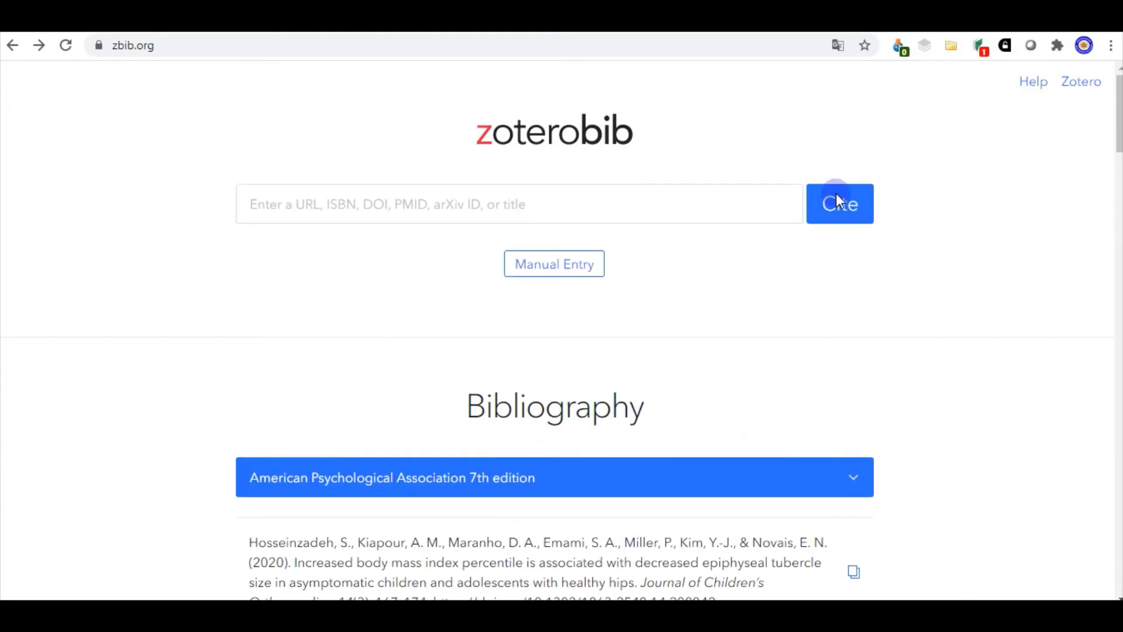
{"action": "scroll", "coordinate": [838, 202], "scroll_direction": "down", "scroll_amount": 10}
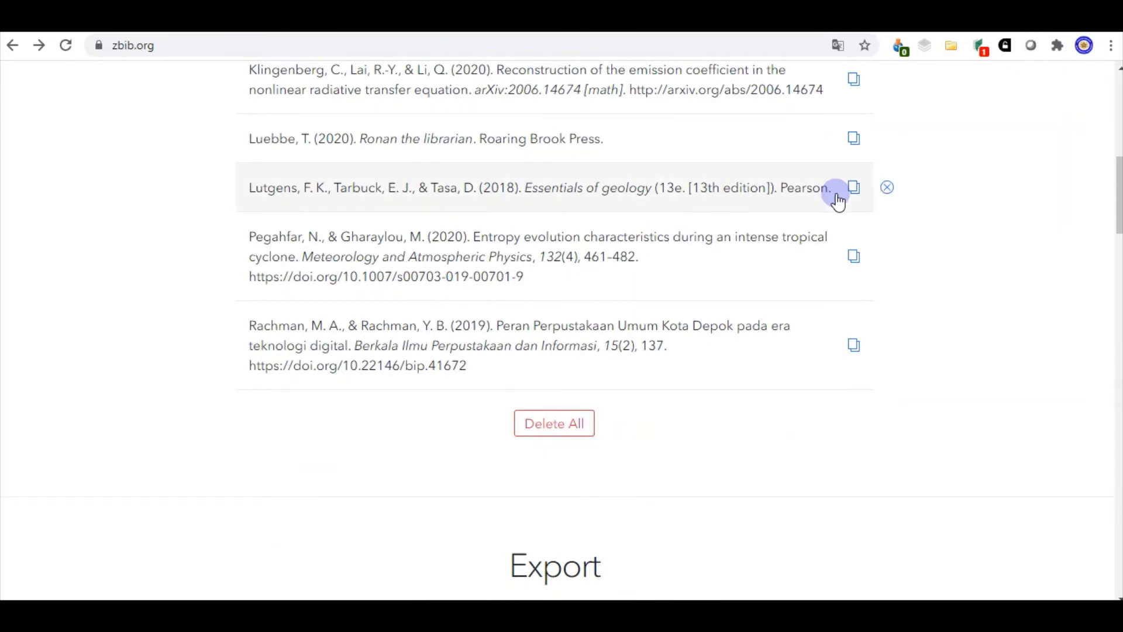
{"action": "scroll", "coordinate": [838, 202], "scroll_direction": "down", "scroll_amount": 4}
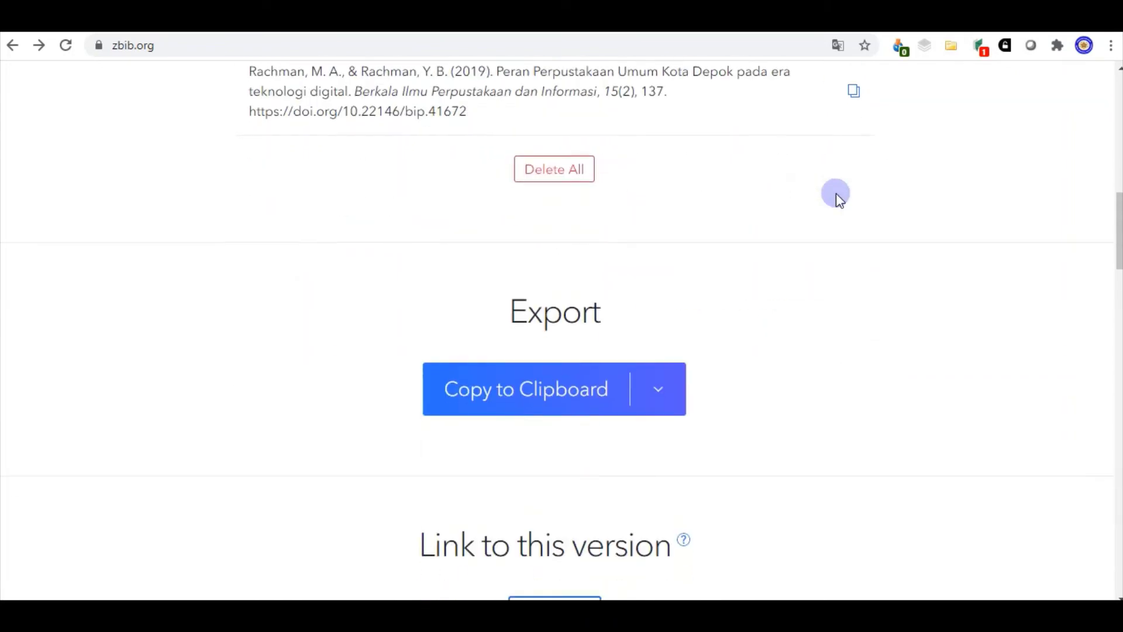
{"action": "scroll", "coordinate": [837, 193], "scroll_direction": "down", "scroll_amount": 4}
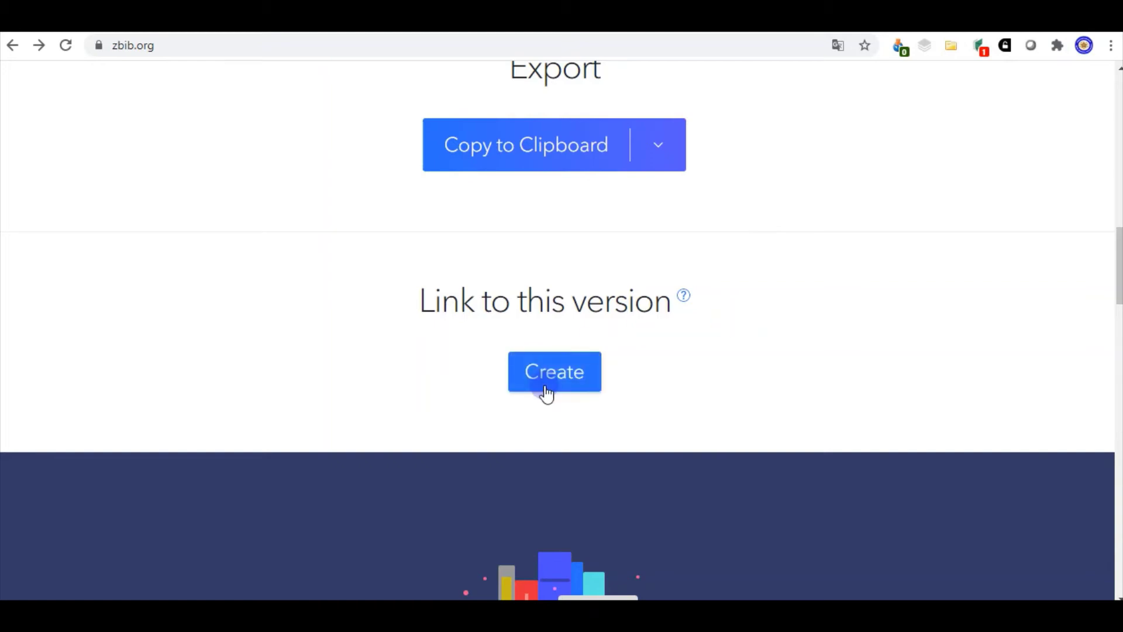
{"action": "left_click", "coordinate": [581, 377]}
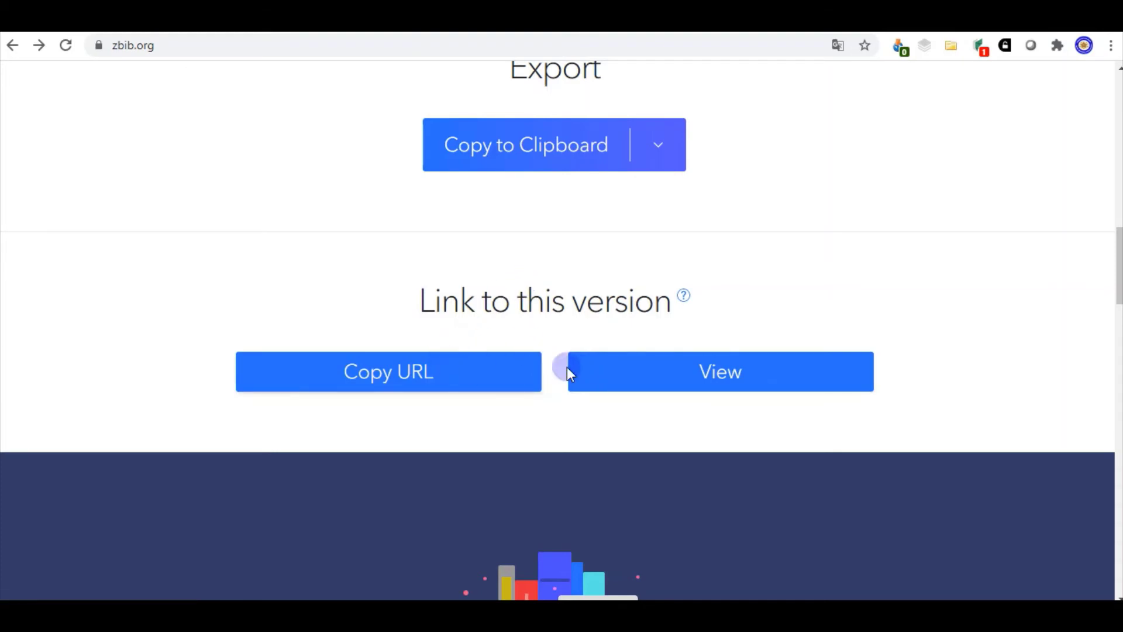
{"action": "left_click", "coordinate": [467, 376]}
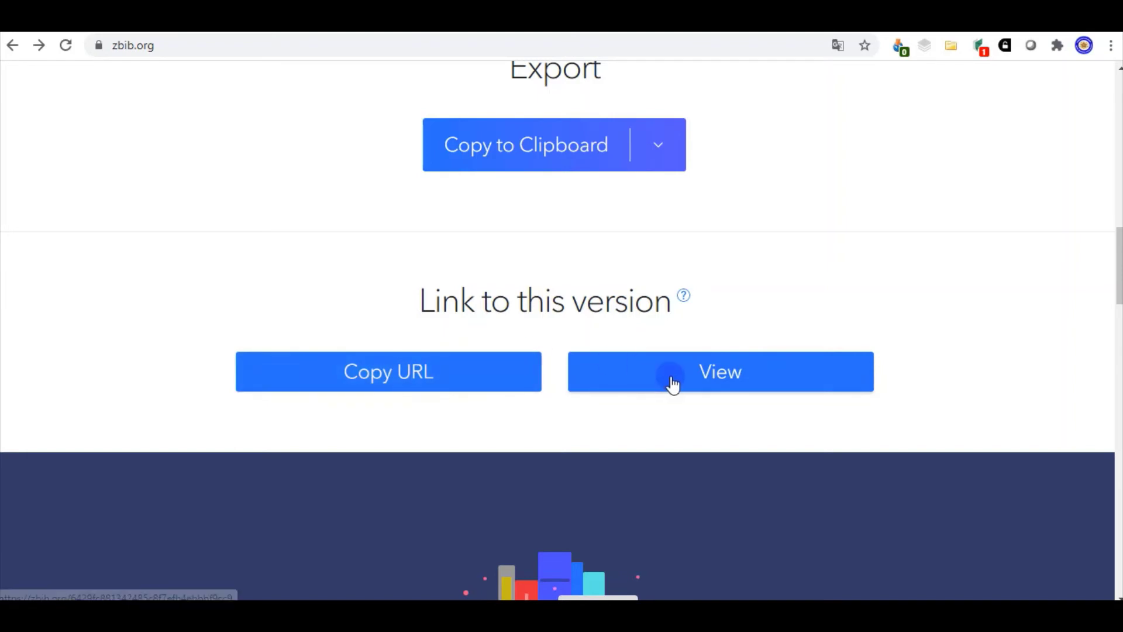
- View the linked version of the bibliography, look through the page and copy its web address
{"action": "left_click", "coordinate": [661, 375]}
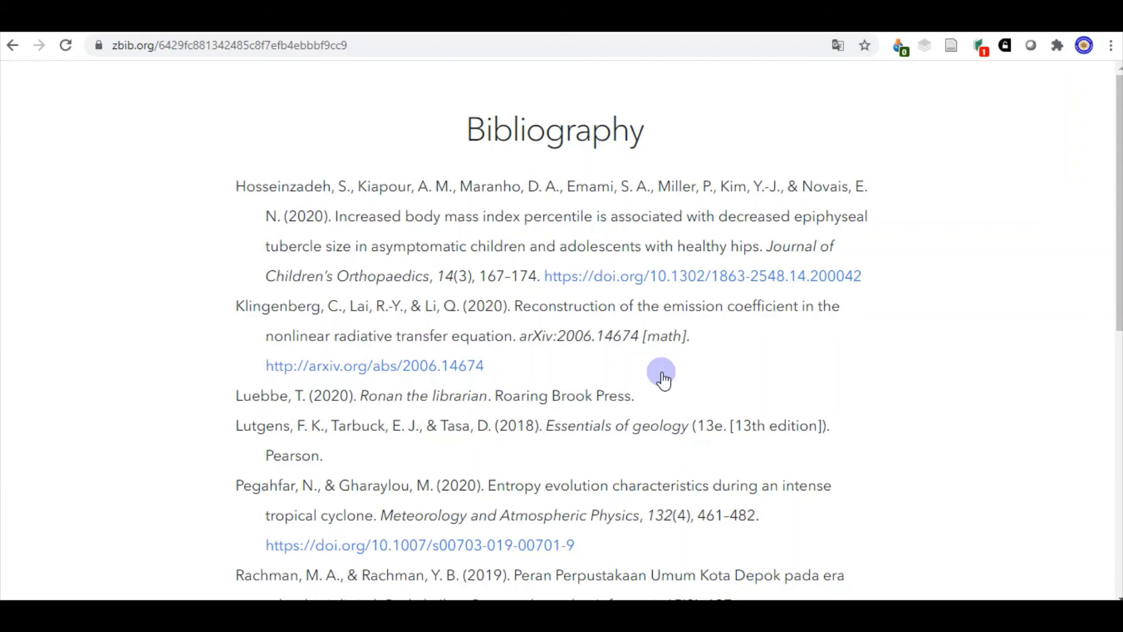
{"action": "scroll", "coordinate": [652, 368], "scroll_direction": "down", "scroll_amount": 10}
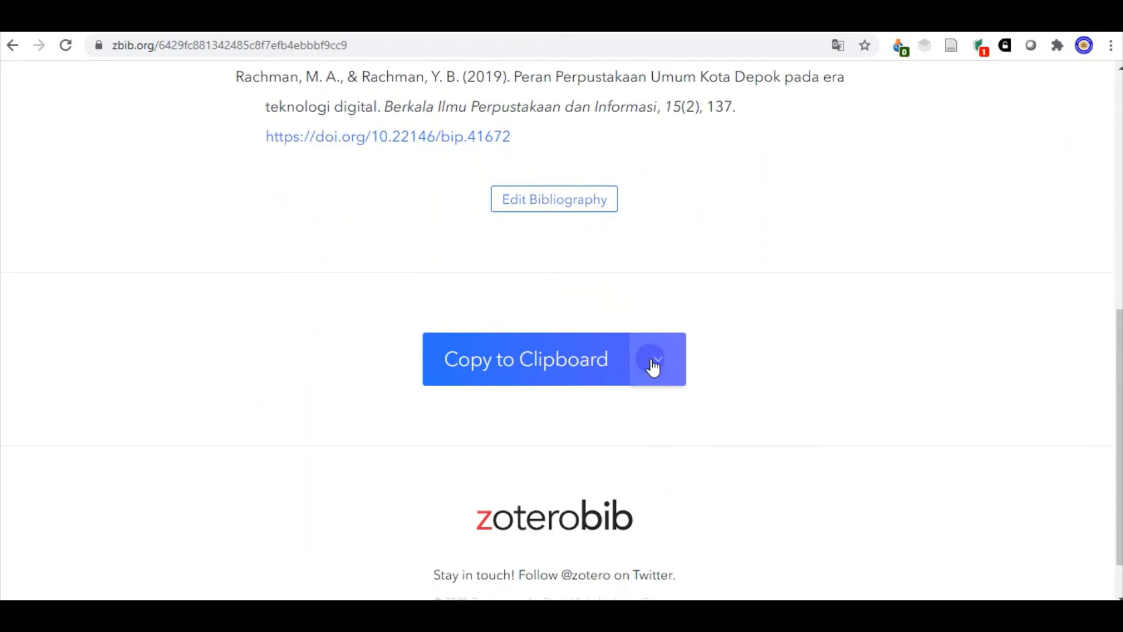
{"action": "scroll", "coordinate": [648, 364], "scroll_direction": "up", "scroll_amount": 10}
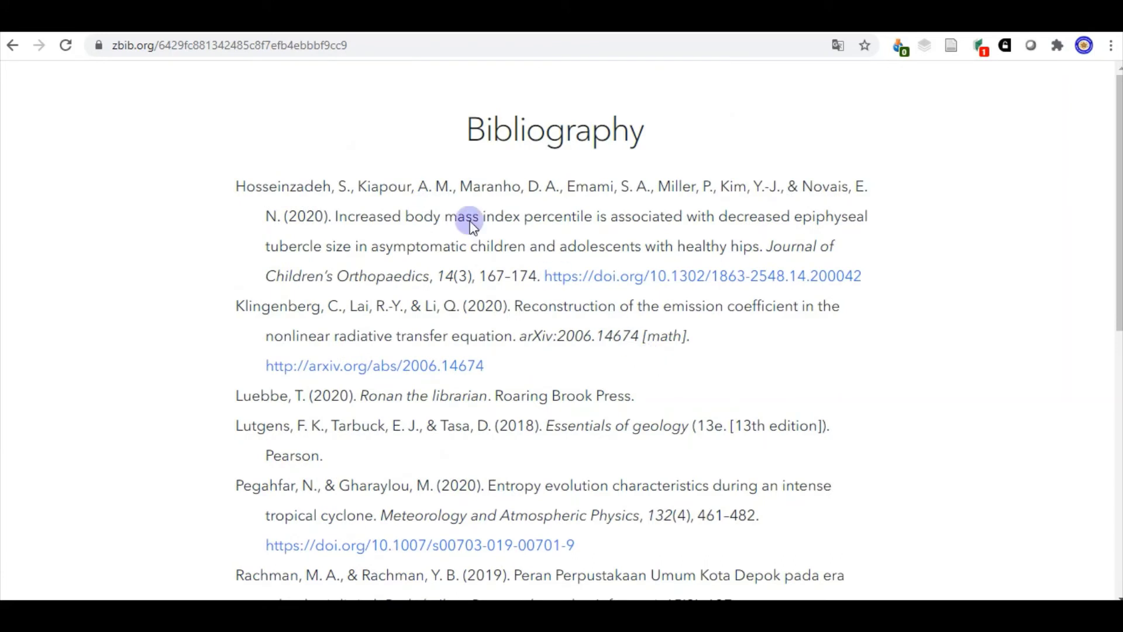
{"action": "left_click", "coordinate": [281, 43]}
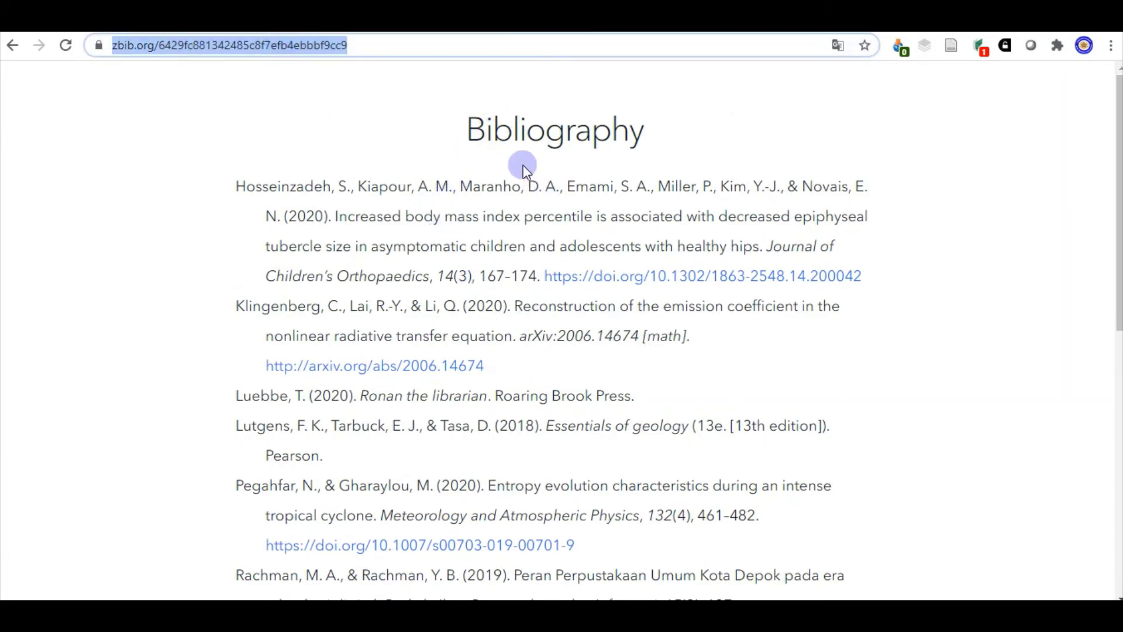
{"action": "right_click", "coordinate": [222, 51]}
{"action": "left_click", "coordinate": [260, 140]}
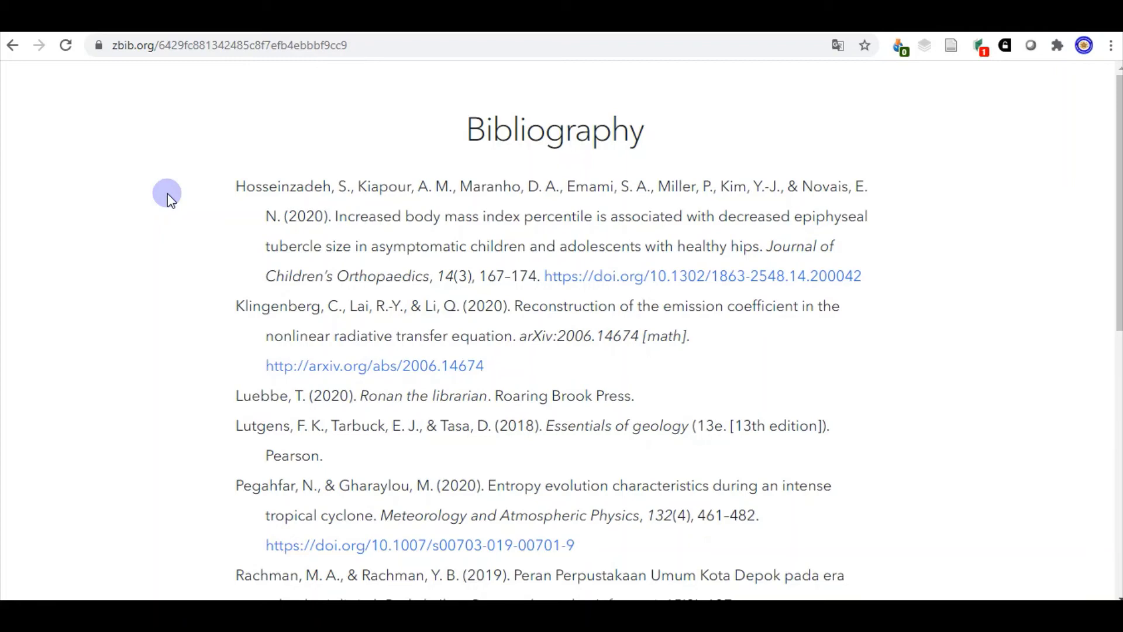
- Return to the bibliography editor, open the manual entry form to examine its fields, and close it without adding anything
{"action": "left_click", "coordinate": [12, 45]}
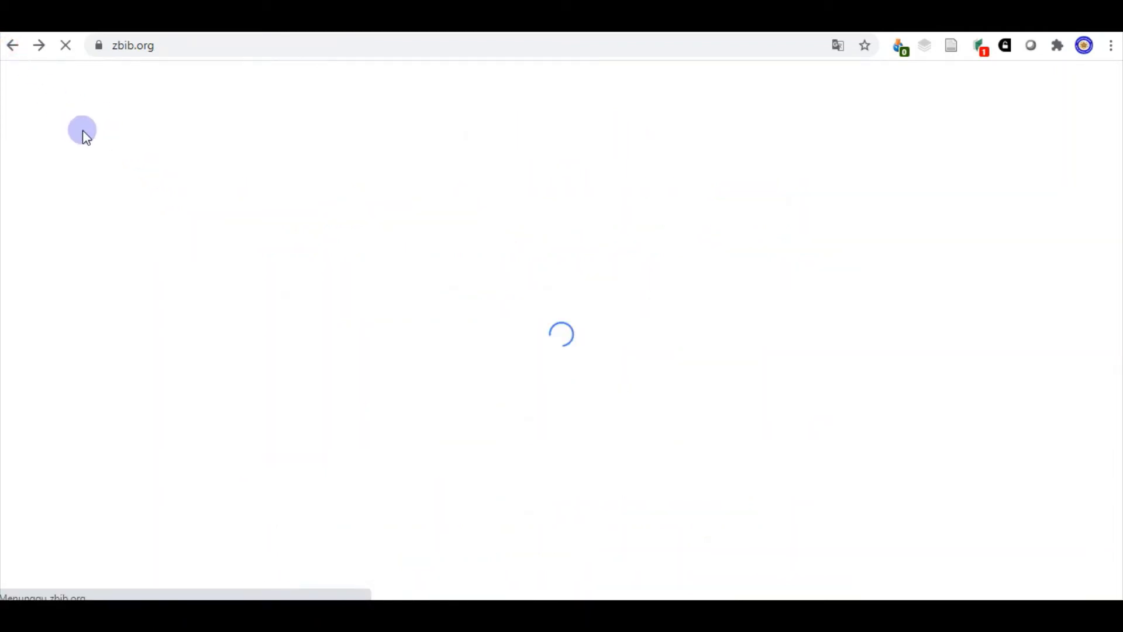
{"action": "scroll", "coordinate": [139, 234], "scroll_direction": "down", "scroll_amount": 5}
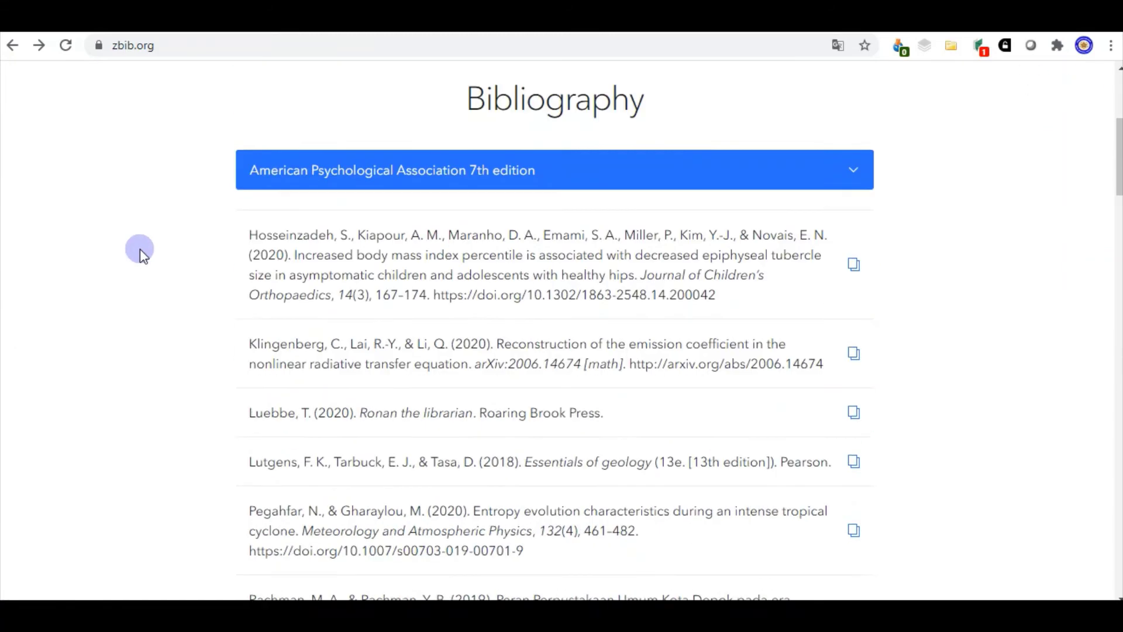
{"action": "scroll", "coordinate": [140, 248], "scroll_direction": "up", "scroll_amount": 5}
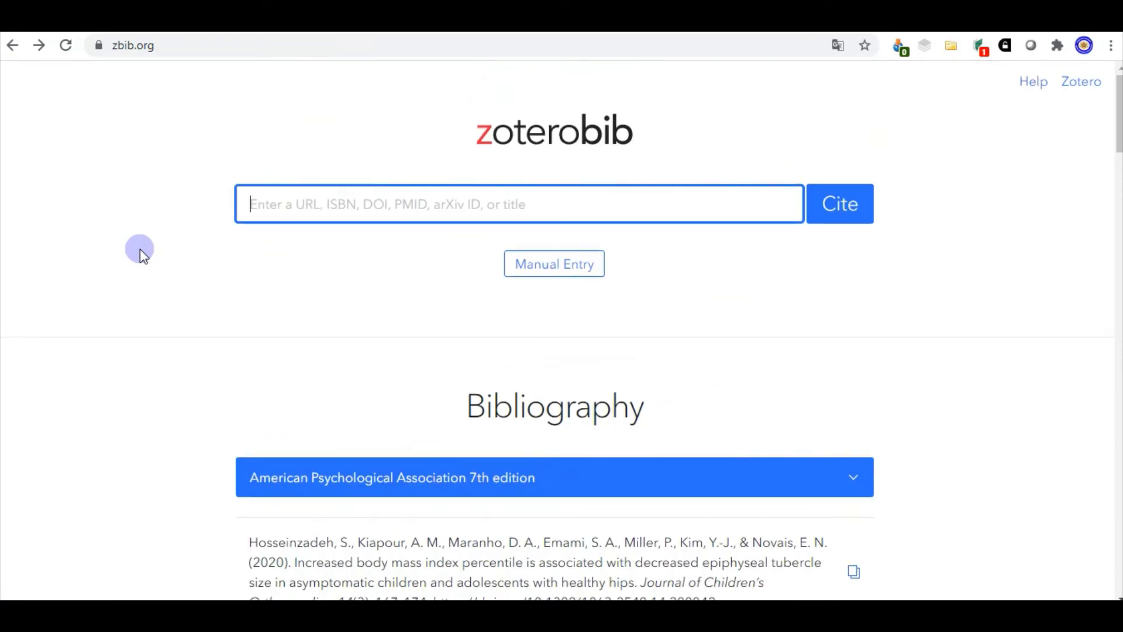
{"action": "left_click", "coordinate": [561, 266]}
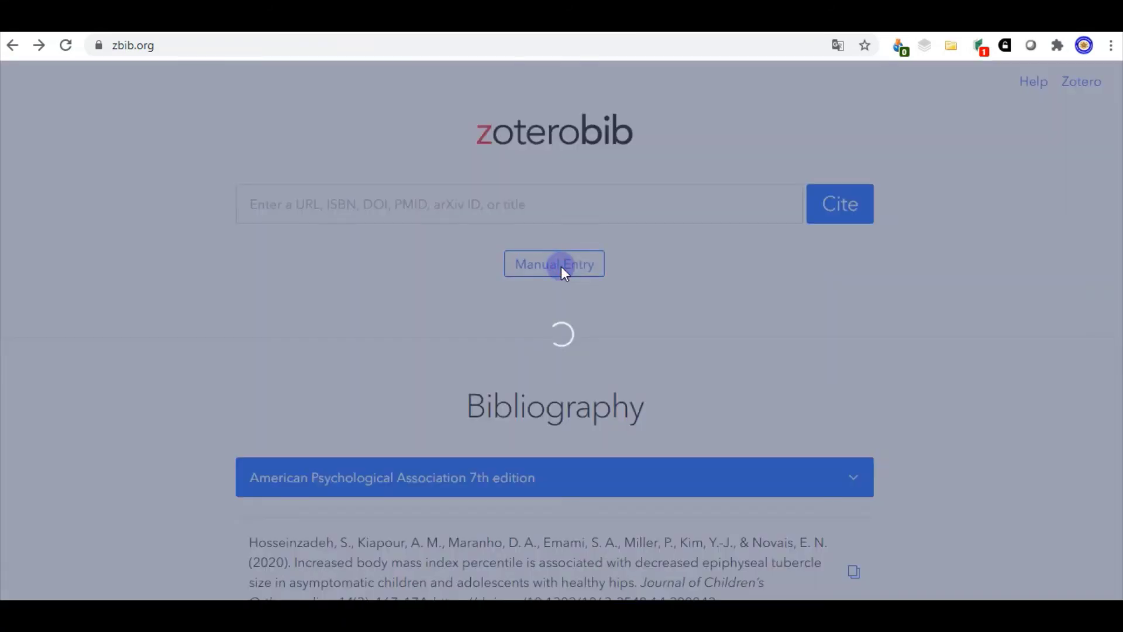
{"action": "scroll", "coordinate": [572, 243], "scroll_direction": "down", "scroll_amount": 5}
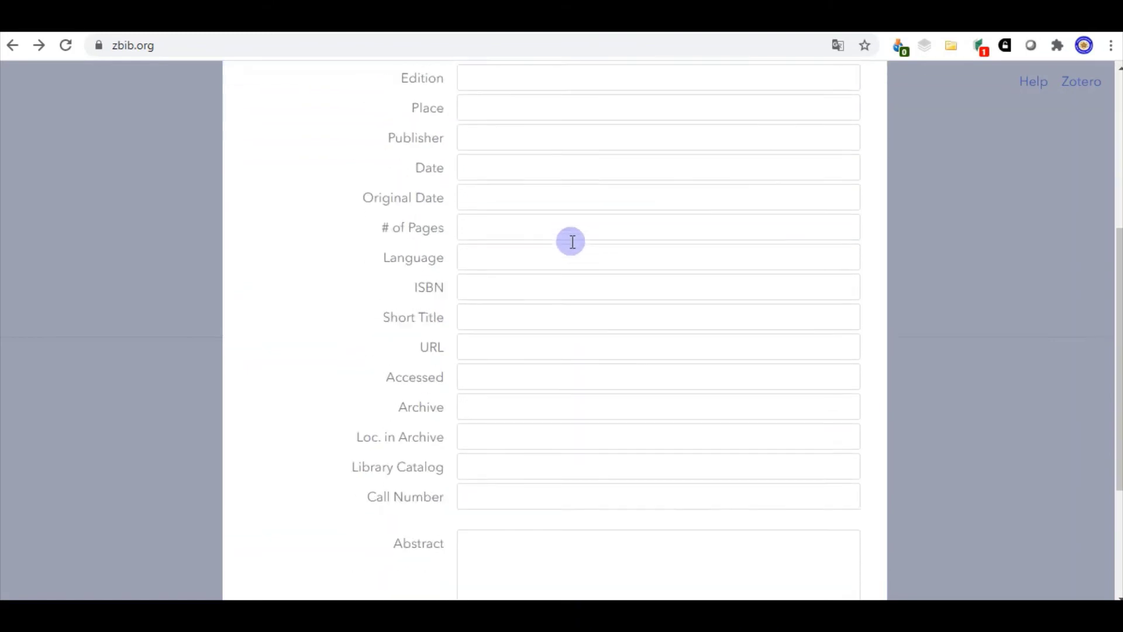
{"action": "scroll", "coordinate": [572, 240], "scroll_direction": "down", "scroll_amount": 3}
{"action": "scroll", "coordinate": [572, 241], "scroll_direction": "up", "scroll_amount": 8}
{"action": "left_click", "coordinate": [829, 119]}
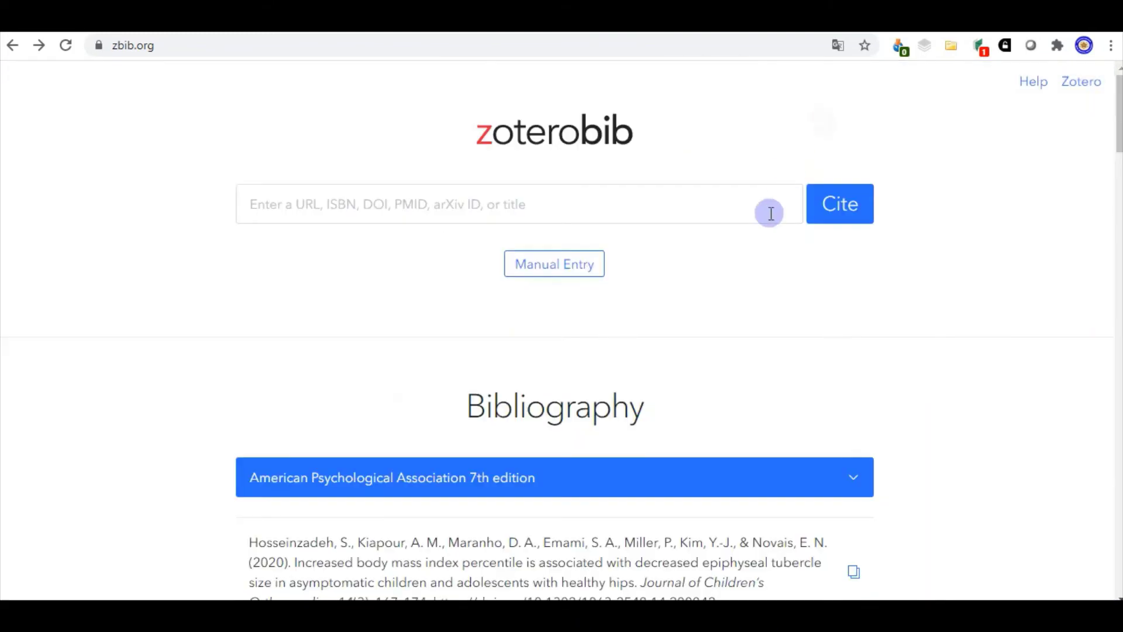
- Open the search for other citation styles and search for "gadjah"
{"action": "scroll", "coordinate": [770, 216], "scroll_direction": "down", "scroll_amount": 4}
{"action": "left_click", "coordinate": [854, 231]}
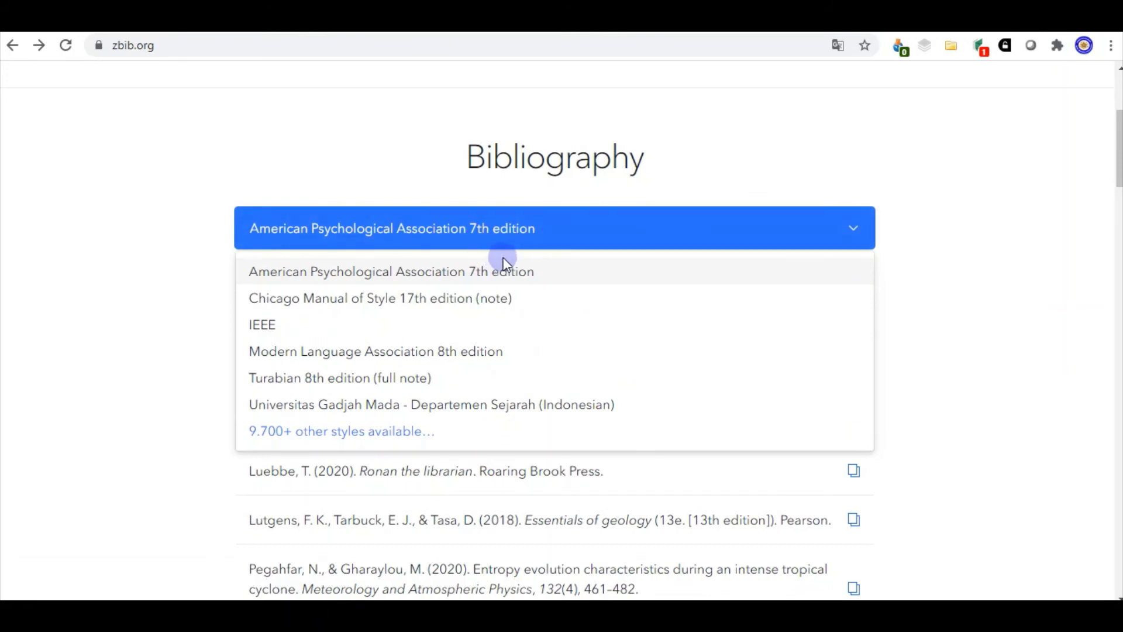
{"action": "left_click", "coordinate": [306, 431]}
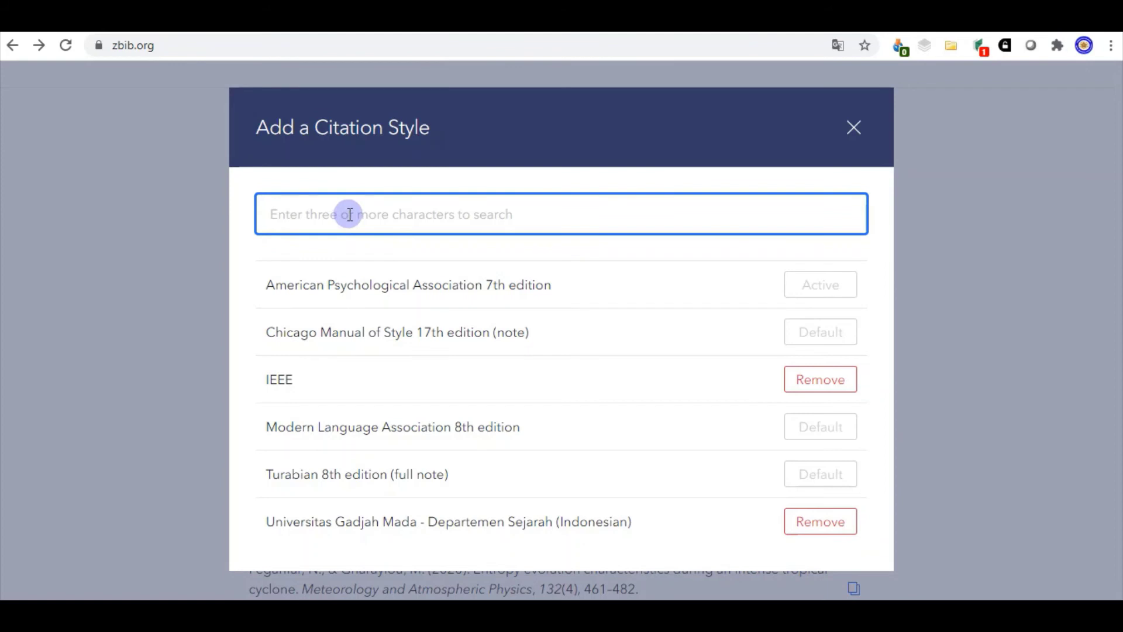
{"action": "type", "text": "gadja"}
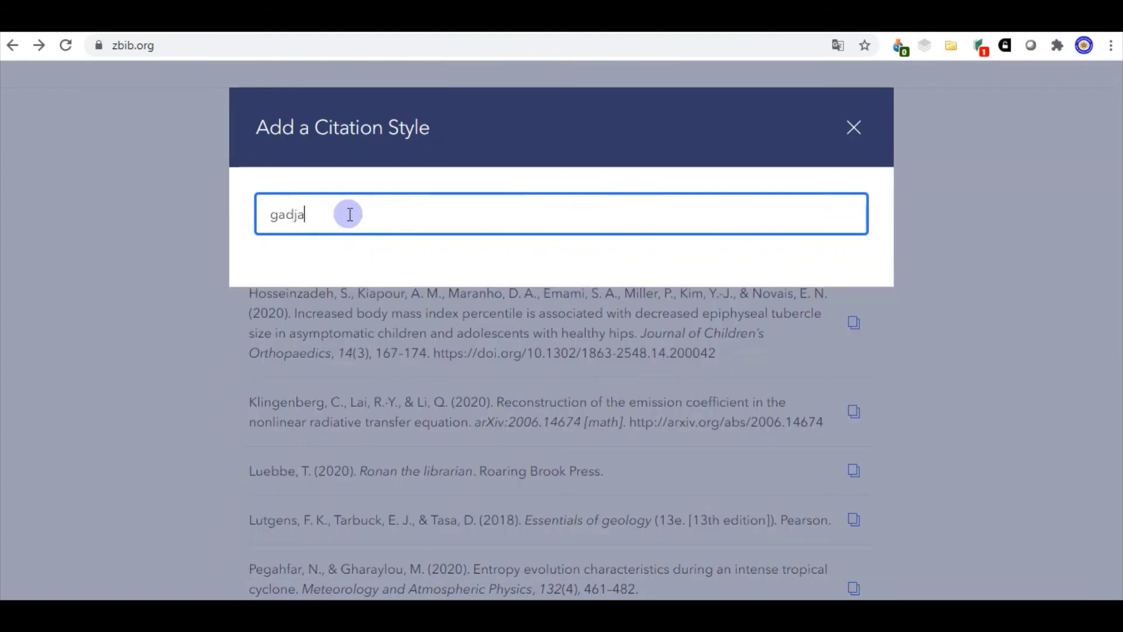
{"action": "type", "text": "h"}
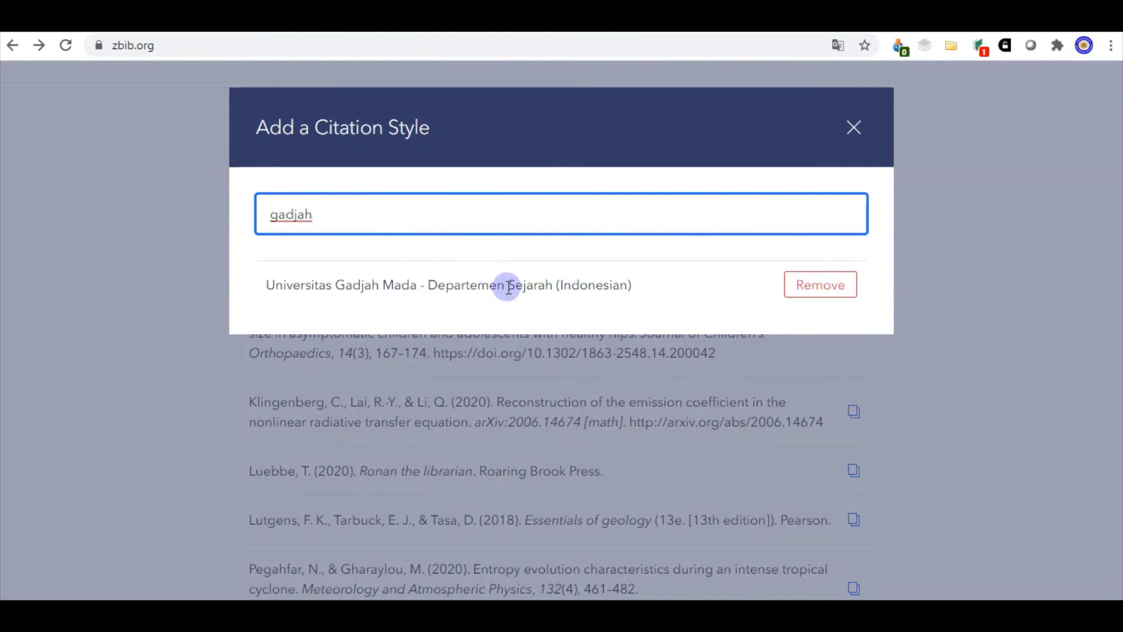
- Search the citation styles for "yogya" and add the Universitas Negeri Yogyakarta - Program Pascasarjana (Indonesian) style
{"action": "left_click_drag", "start_coordinate": [335, 214], "coordinate": [230, 188]}
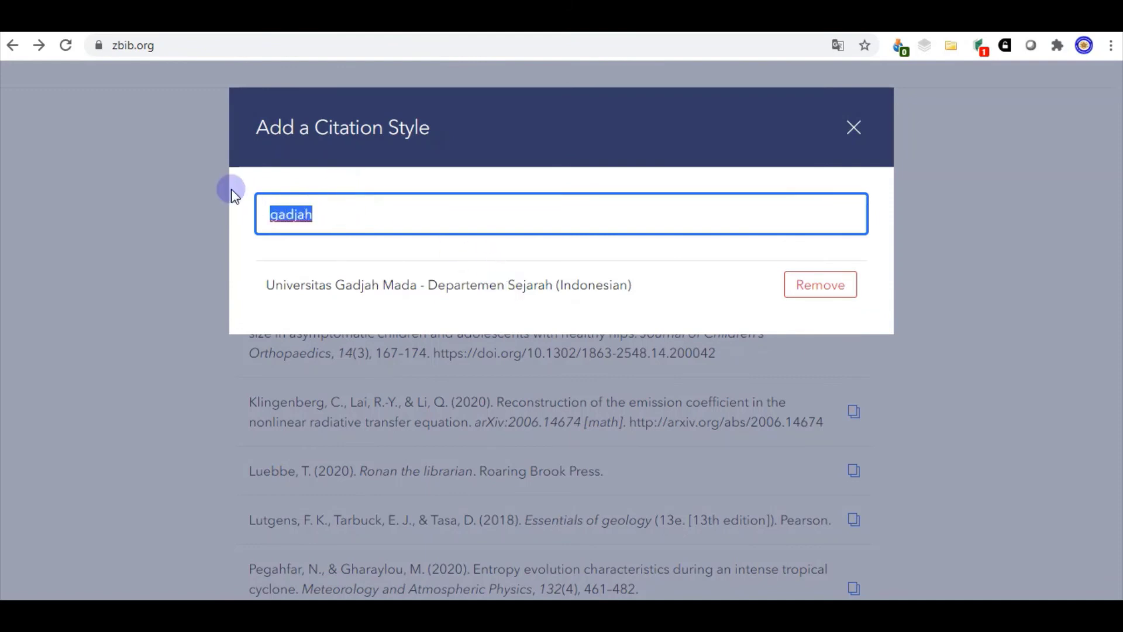
{"action": "type", "text": "yogya"}
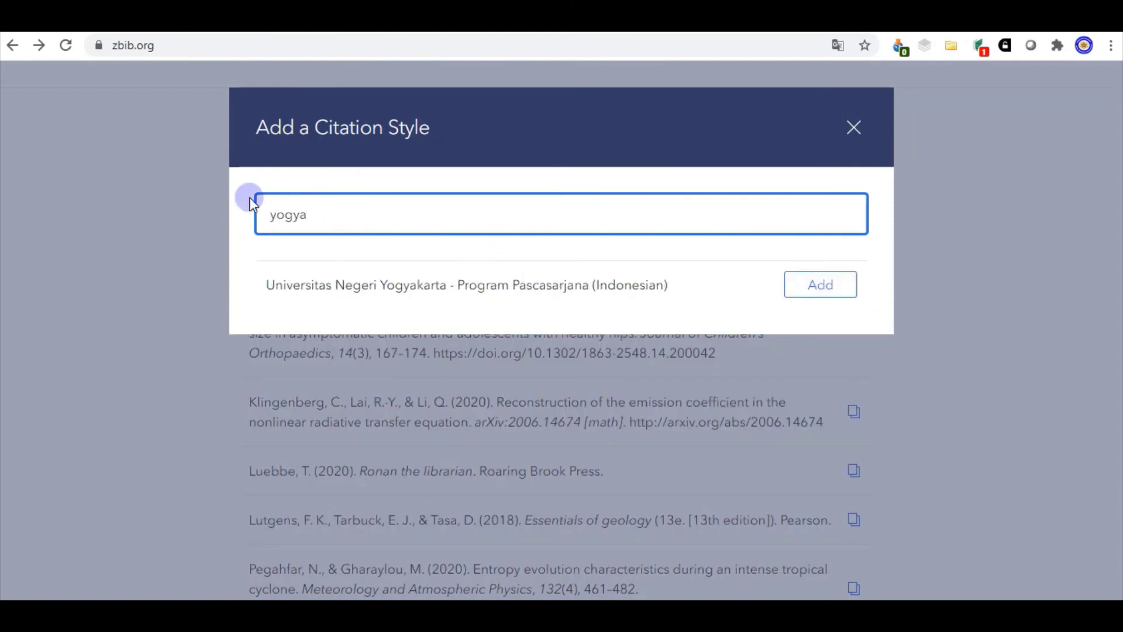
{"action": "left_click", "coordinate": [822, 294]}
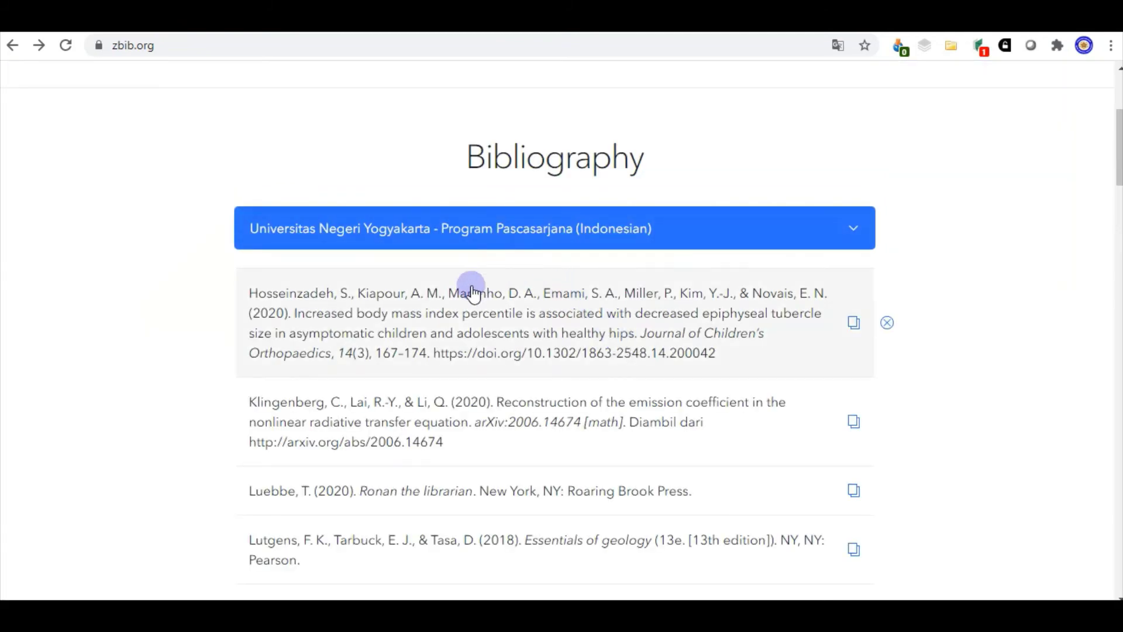
- Choose American Psychological Association 7th edition as the bibliography's citation style
{"action": "left_click", "coordinate": [856, 235]}
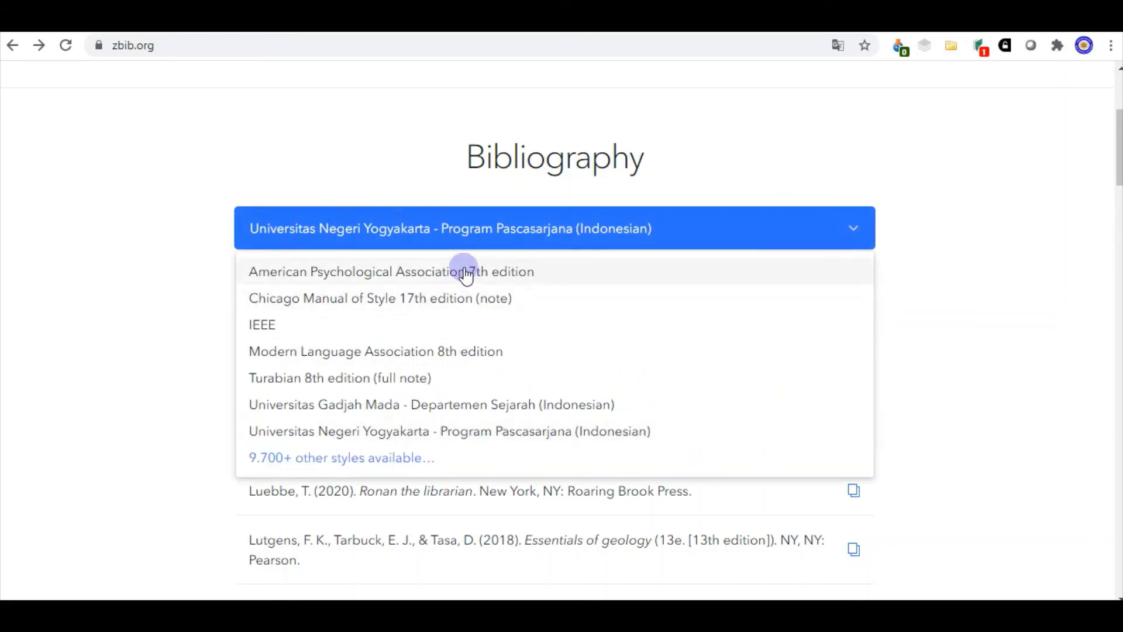
{"action": "left_click", "coordinate": [382, 271]}
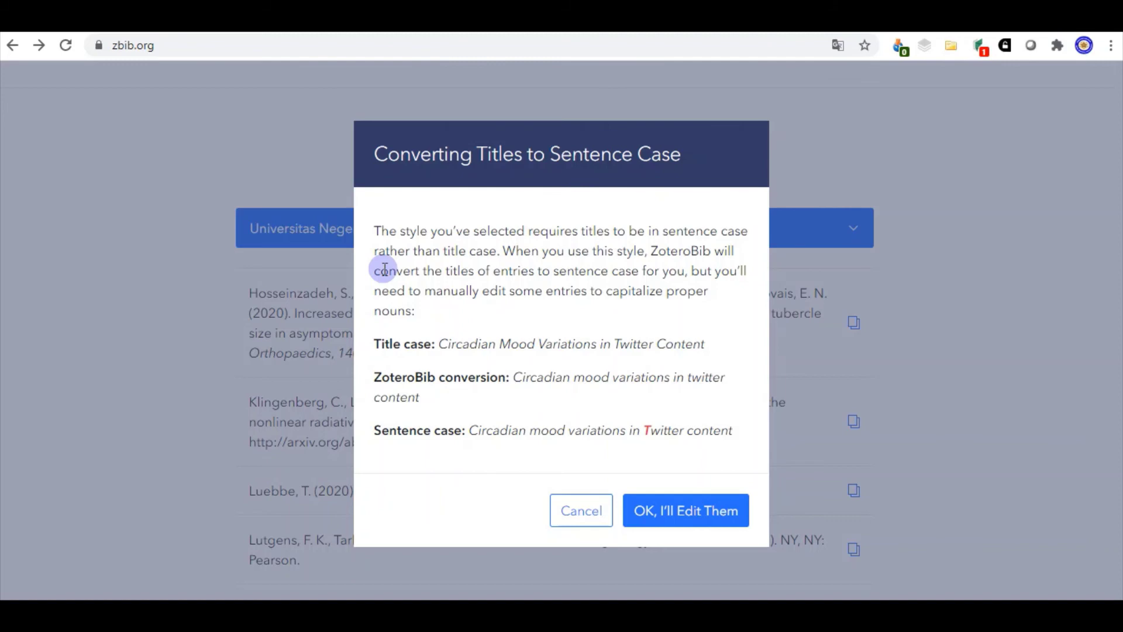
- Examine the sentence case and ZoteroBib conversion examples in the notice about converting titles, highlighting their wording and capital letters
{"action": "left_click_drag", "start_coordinate": [469, 431], "coordinate": [648, 432]}
{"action": "left_click_drag", "start_coordinate": [709, 430], "coordinate": [744, 434]}
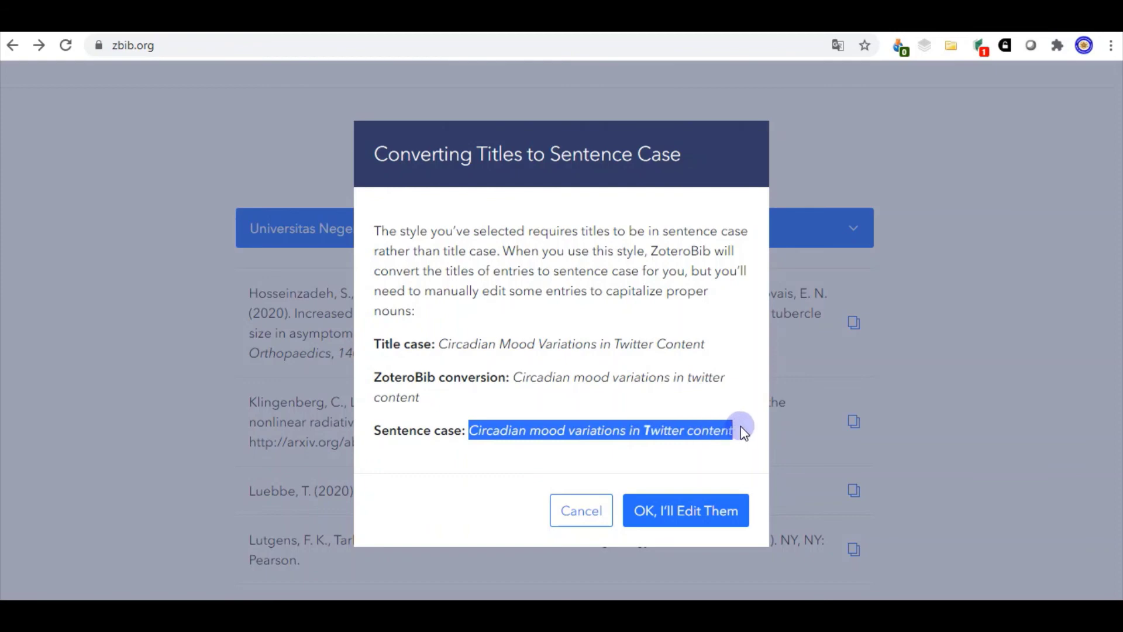
{"action": "left_click", "coordinate": [494, 432]}
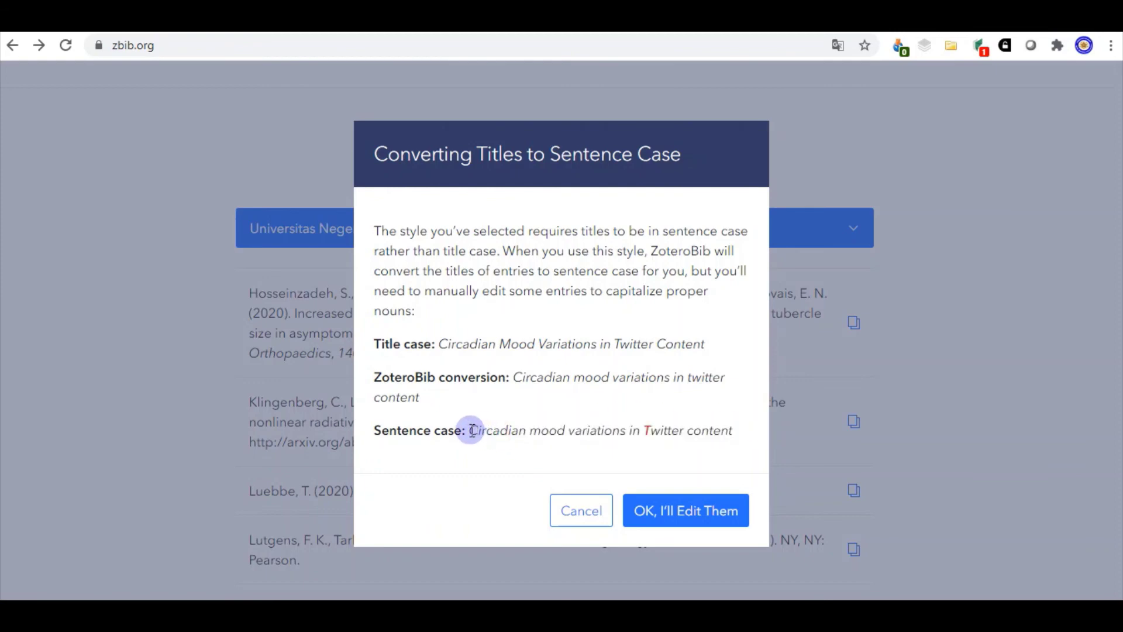
{"action": "left_click_drag", "start_coordinate": [474, 433], "coordinate": [472, 432]}
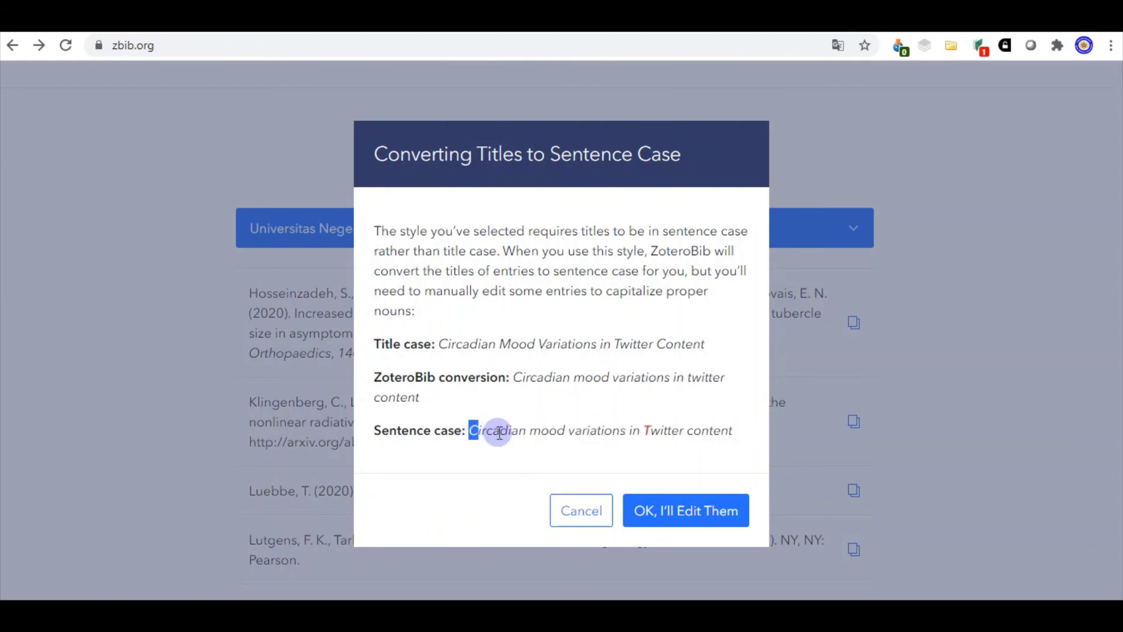
{"action": "left_click_drag", "start_coordinate": [644, 431], "coordinate": [669, 430]}
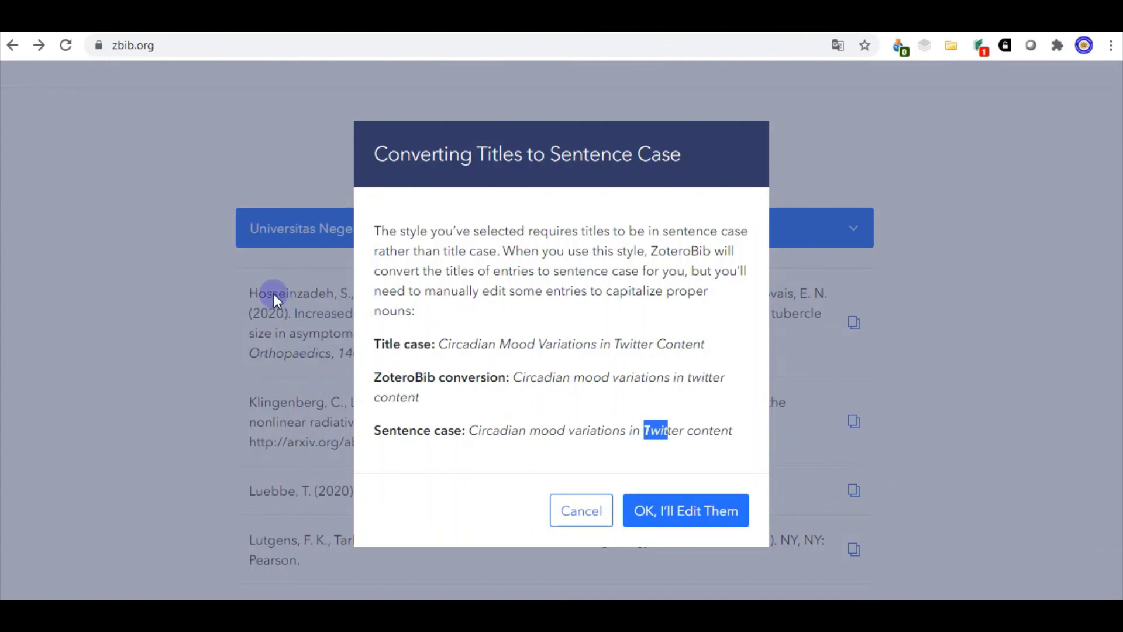
{"action": "left_click", "coordinate": [643, 424]}
{"action": "left_click_drag", "start_coordinate": [513, 377], "coordinate": [543, 404]}
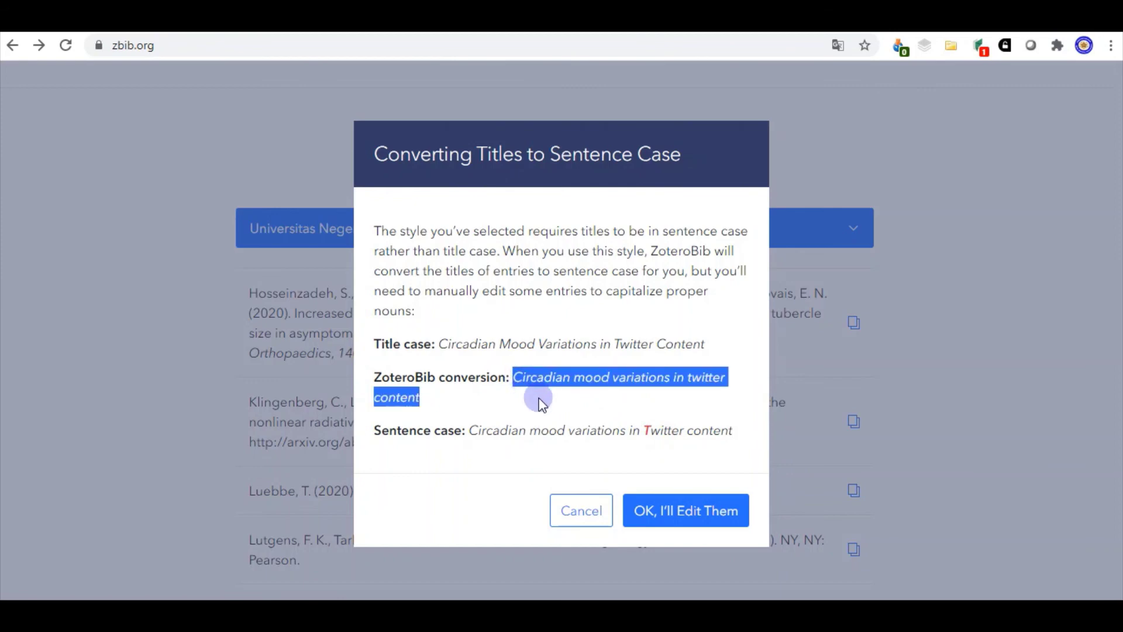
{"action": "left_click", "coordinate": [516, 376]}
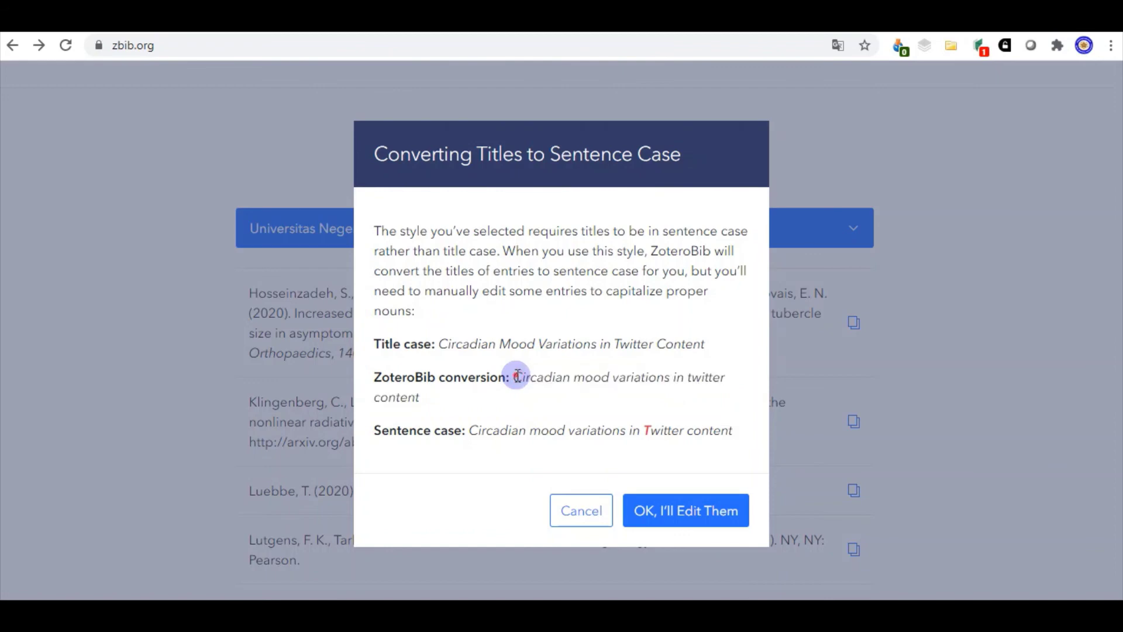
{"action": "left_click_drag", "start_coordinate": [514, 377], "coordinate": [601, 383]}
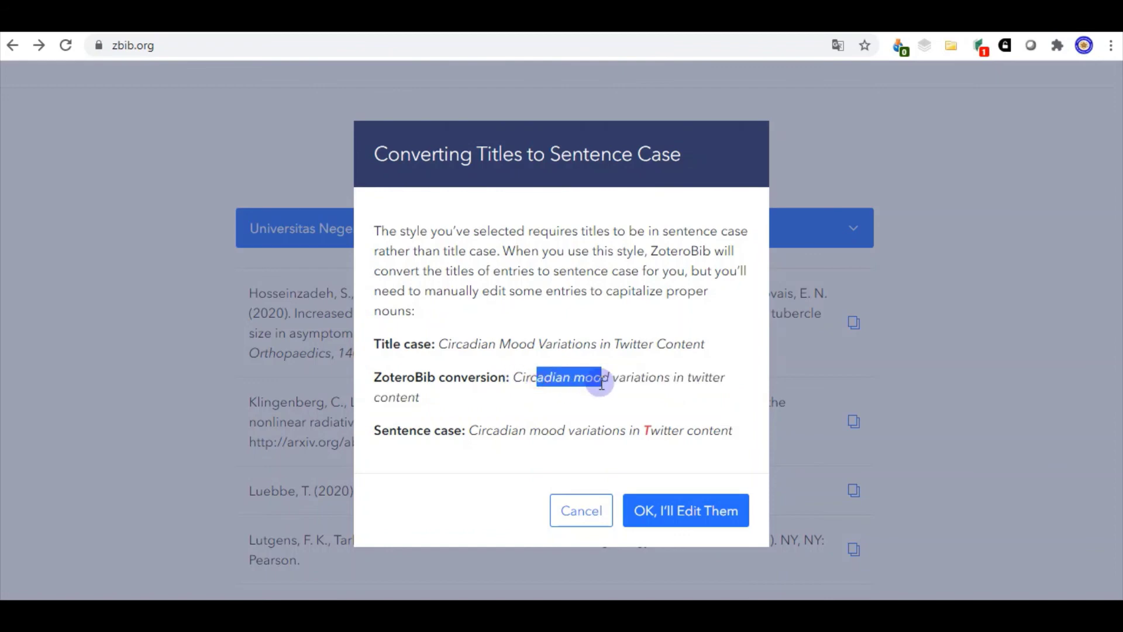
{"action": "left_click", "coordinate": [659, 400]}
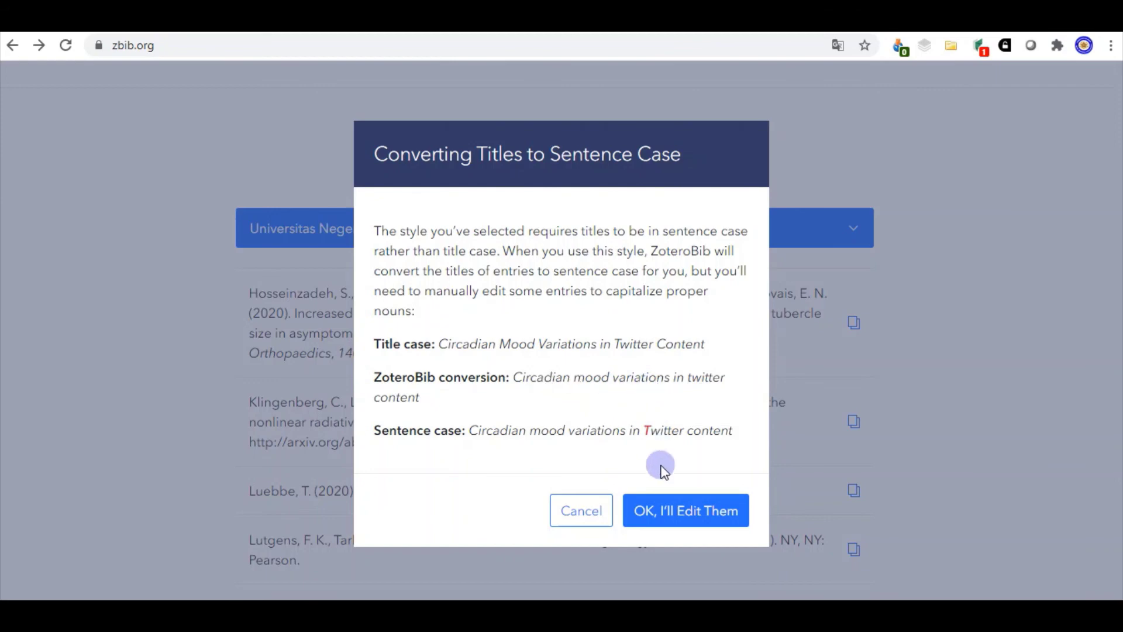
- Accept the conversion of titles to sentence case and look through the bibliography entries in the new style
{"action": "left_click", "coordinate": [669, 513]}
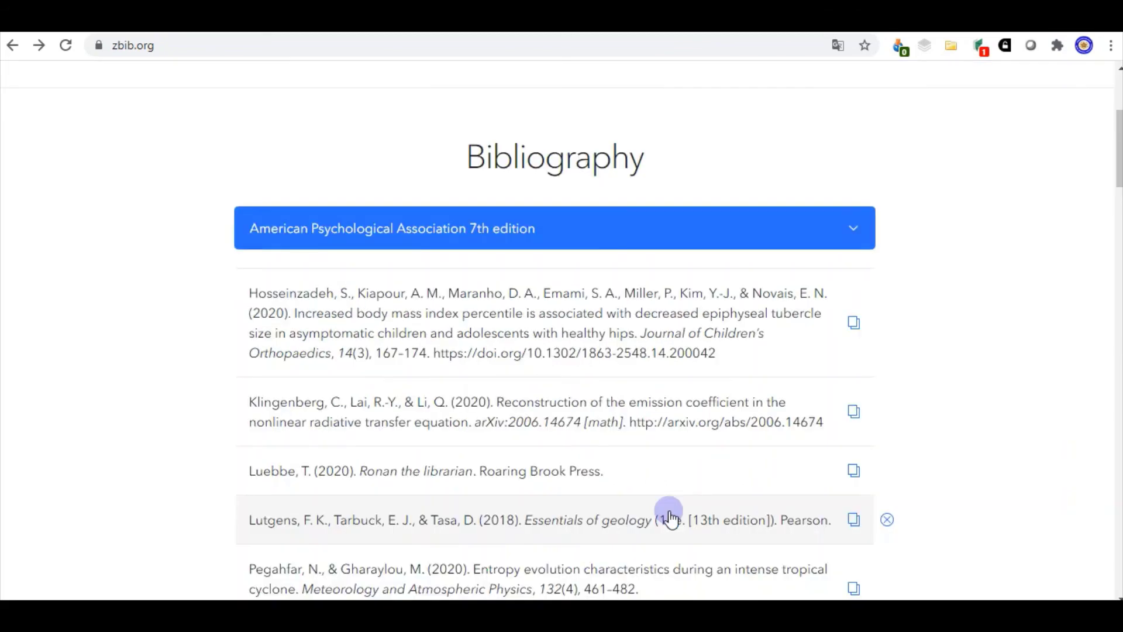
{"action": "left_click", "coordinate": [678, 513]}
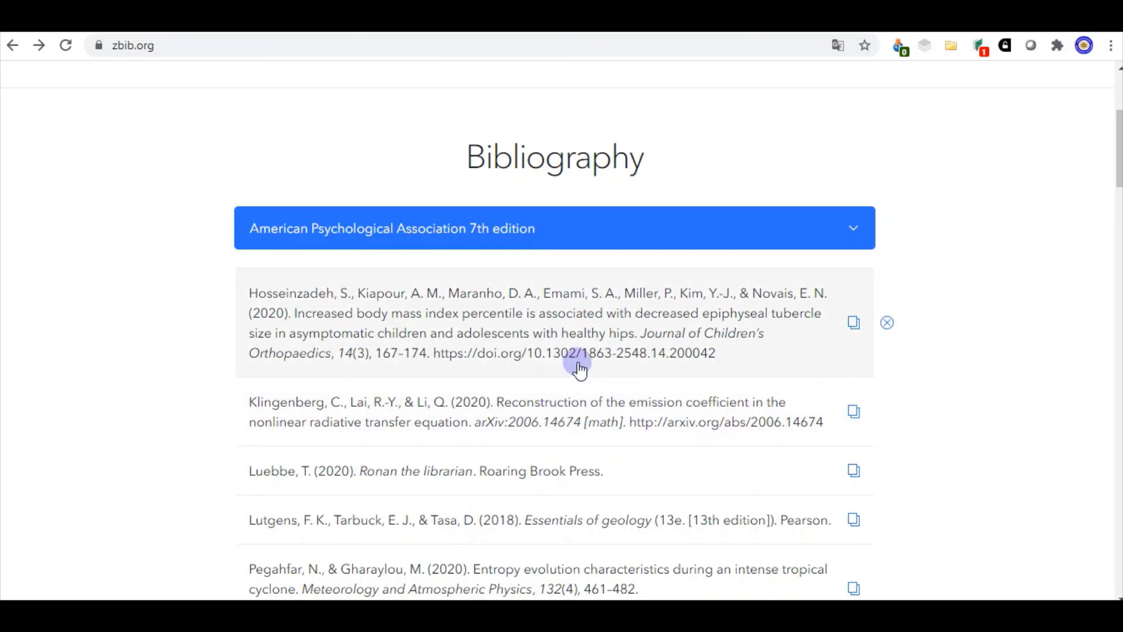
{"action": "scroll", "coordinate": [576, 363], "scroll_direction": "down", "scroll_amount": 3}
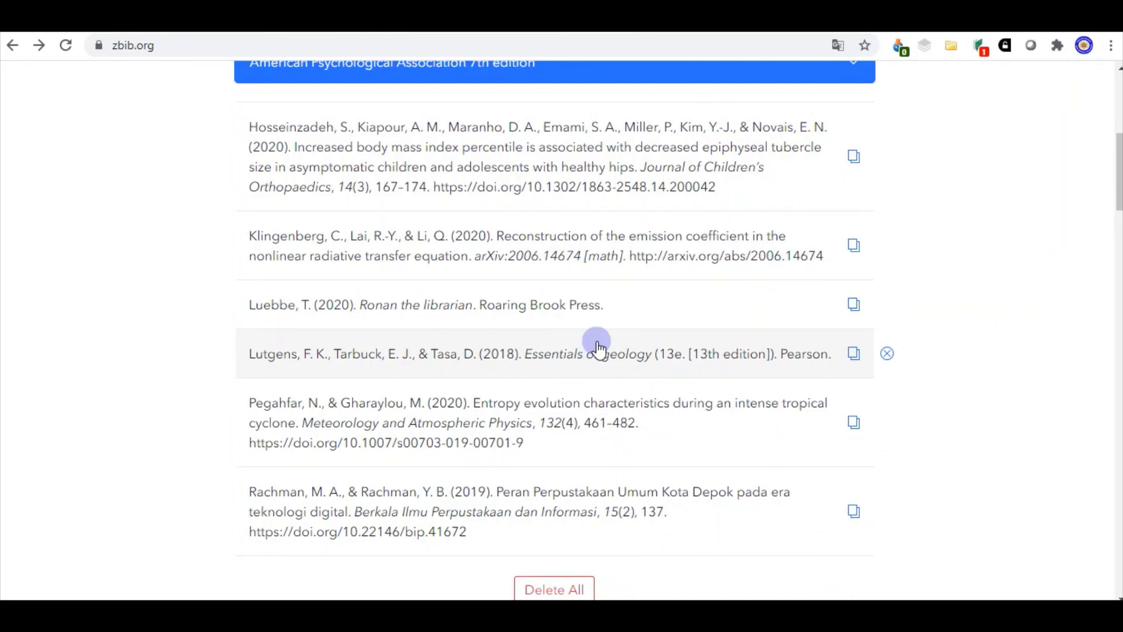
{"action": "scroll", "coordinate": [597, 349], "scroll_direction": "up", "scroll_amount": 7}
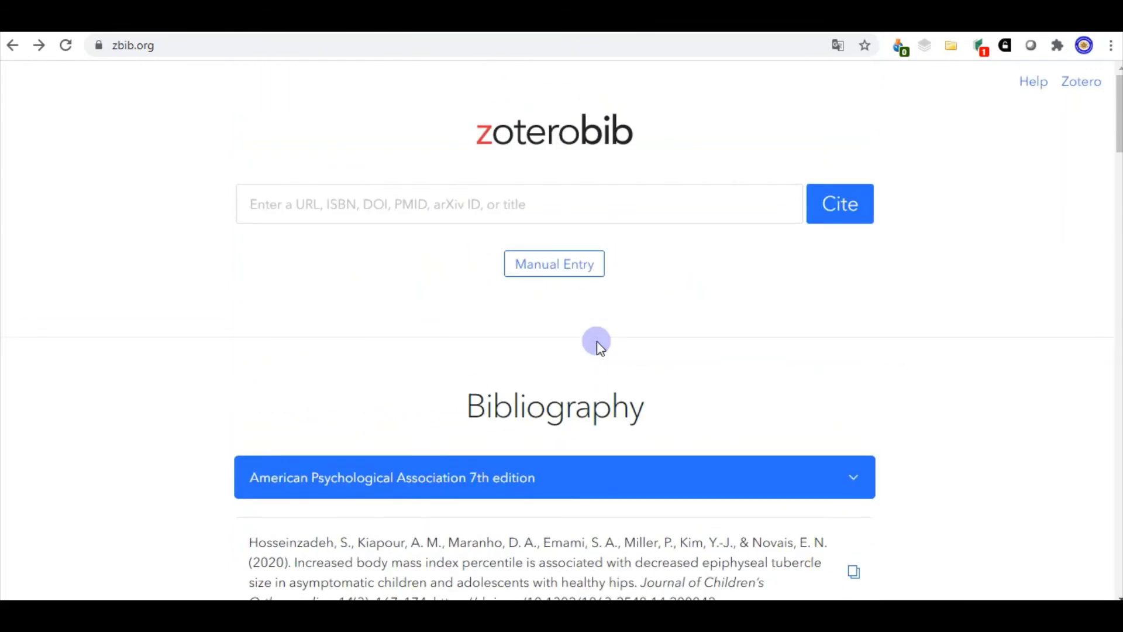